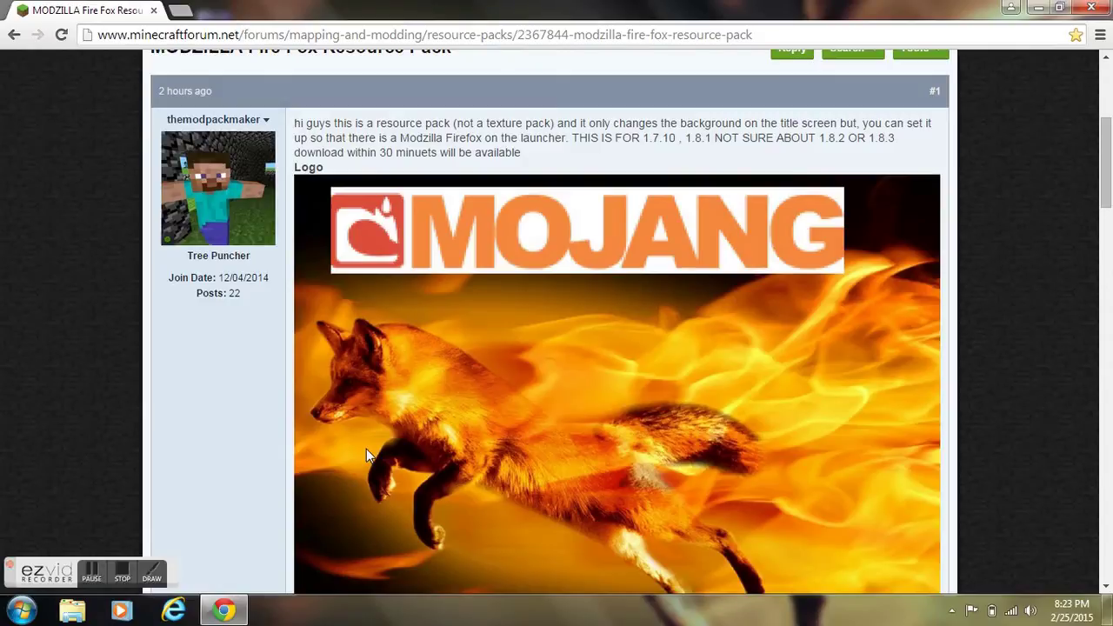
# Scroll the MODZILLA Fire Fox thread, then expand and collapse the Custom Loading Screen spoiler
pyautogui.scroll(1, 485, 402)
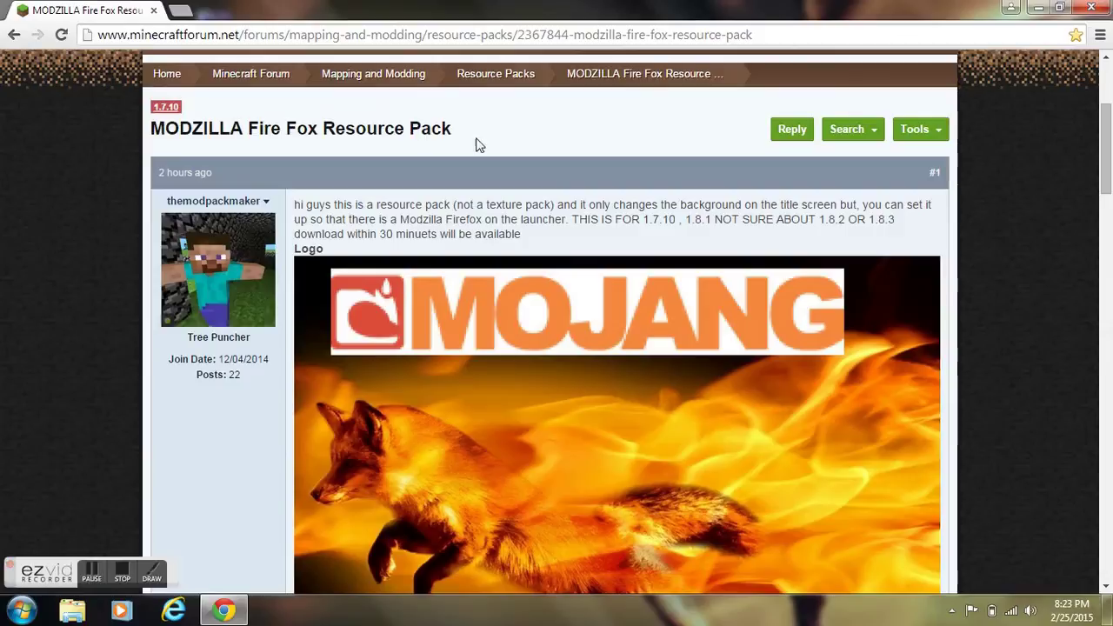
pyautogui.scroll(-2, 454, 141)
pyautogui.scroll(-1, 452, 141)
pyautogui.scroll(1, 453, 141)
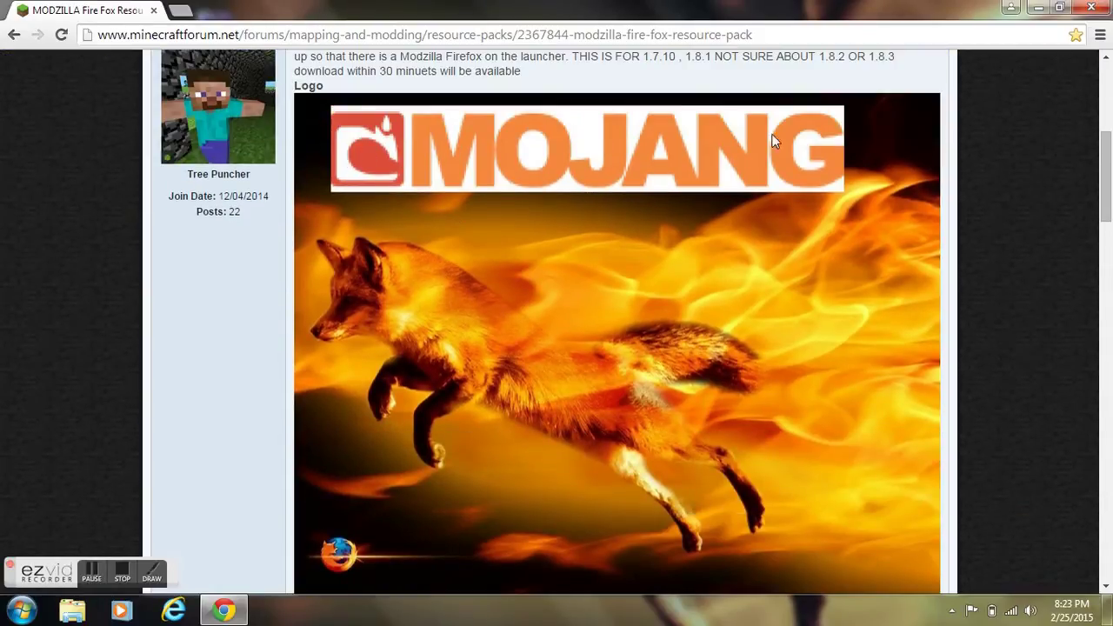
pyautogui.scroll(-5, 483, 331)
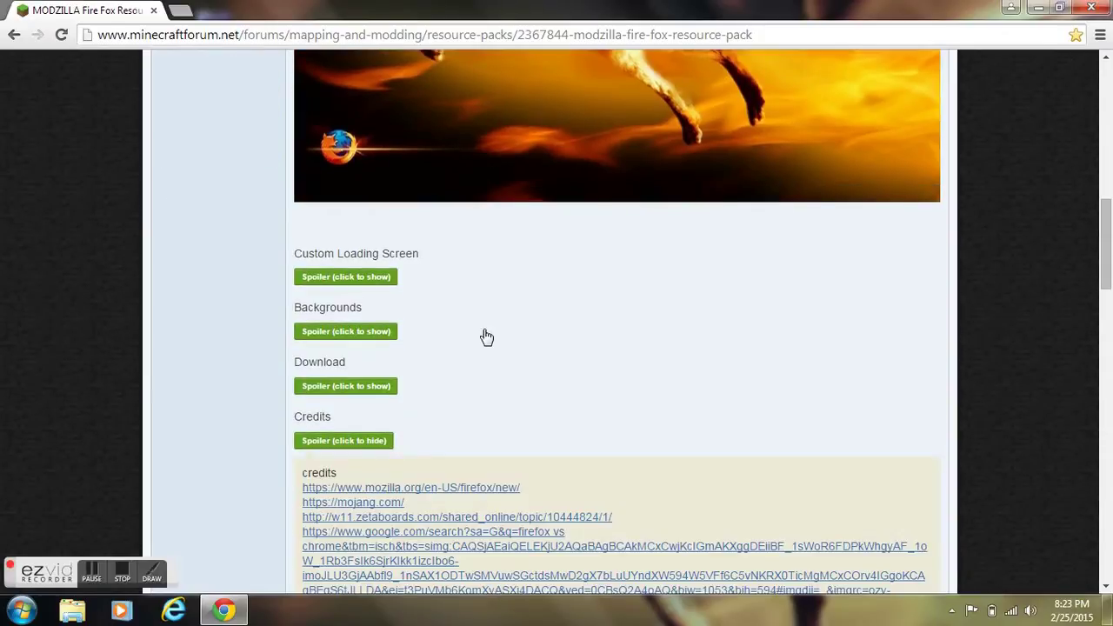
pyautogui.click(373, 276)
pyautogui.scroll(-2, 469, 270)
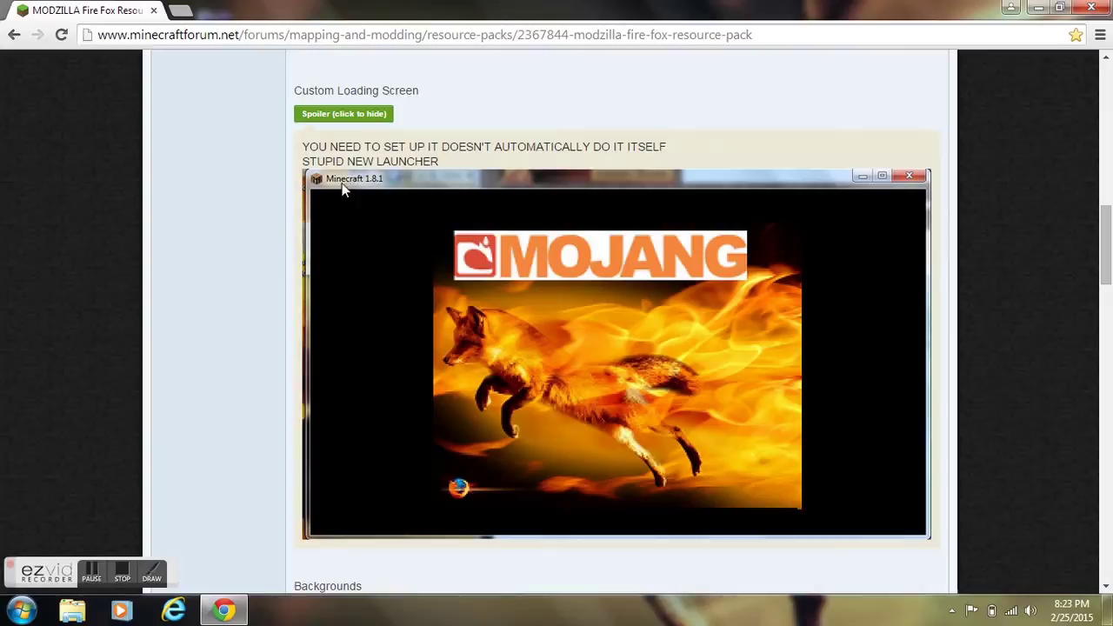
pyautogui.click(320, 116)
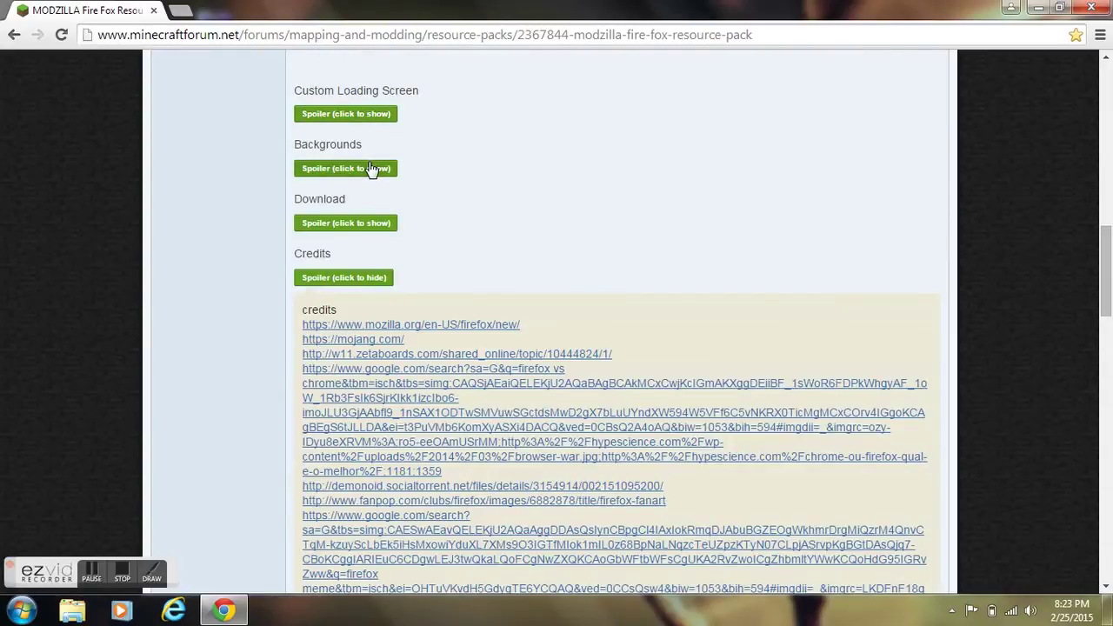
# Collapse the Credits spoiler and scroll on through the thread
pyautogui.scroll(4, 372, 169)
pyautogui.scroll(-6, 346, 137)
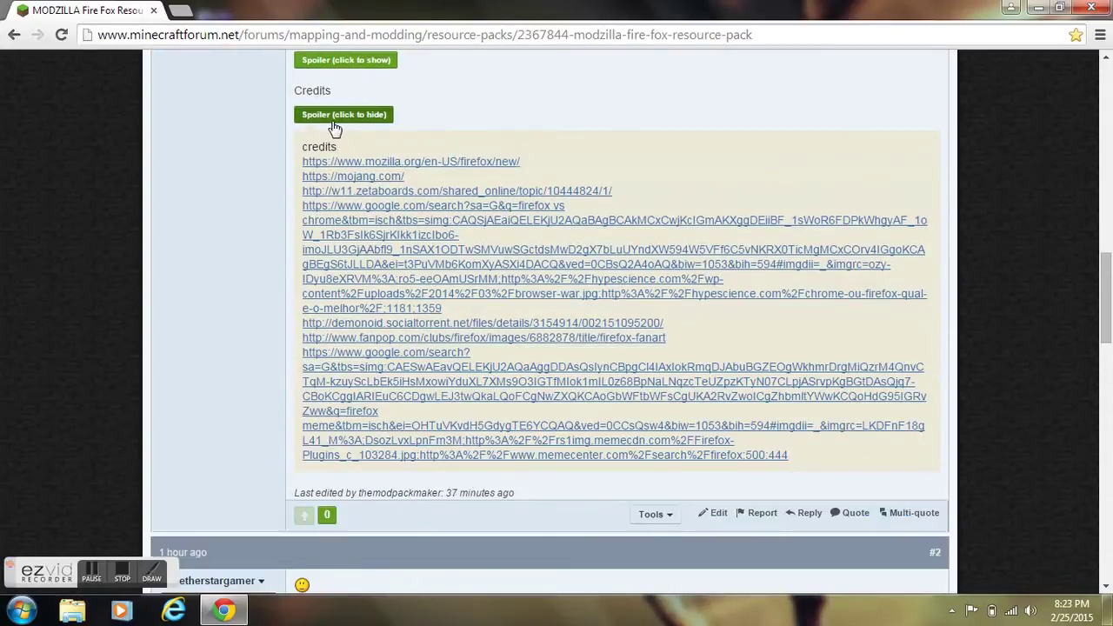
pyautogui.click(333, 121)
pyautogui.scroll(5, 329, 123)
pyautogui.scroll(-5, 331, 122)
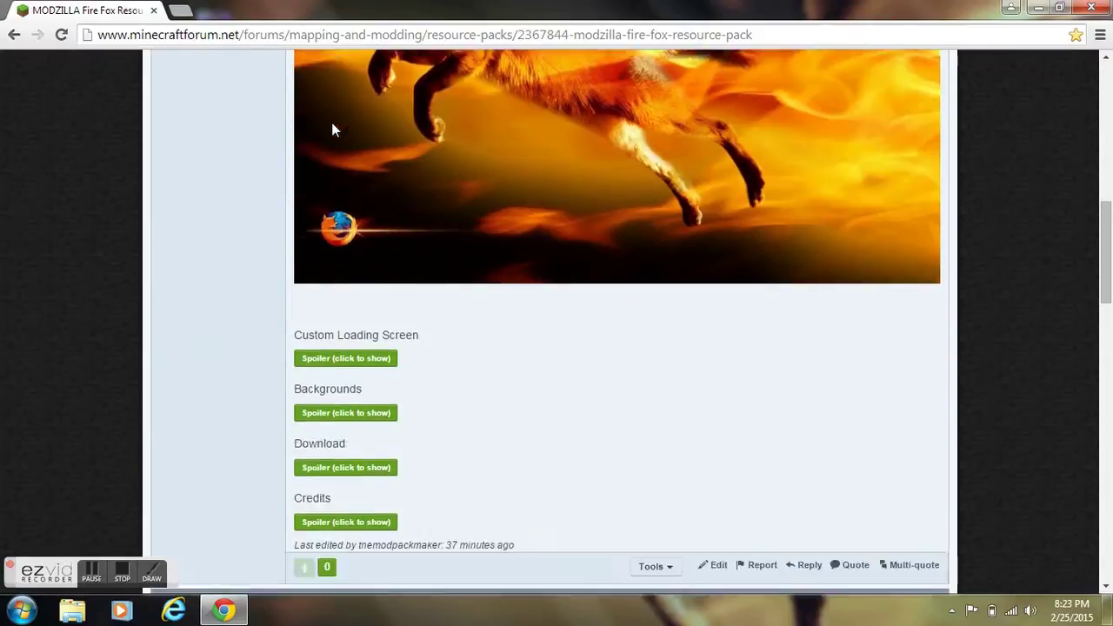
pyautogui.scroll(-2, 331, 123)
# Expand the Backgrounds spoiler and browse the fox title-screen backgrounds down to the Bottom Background
pyautogui.click(393, 251)
pyautogui.scroll(-2, 457, 244)
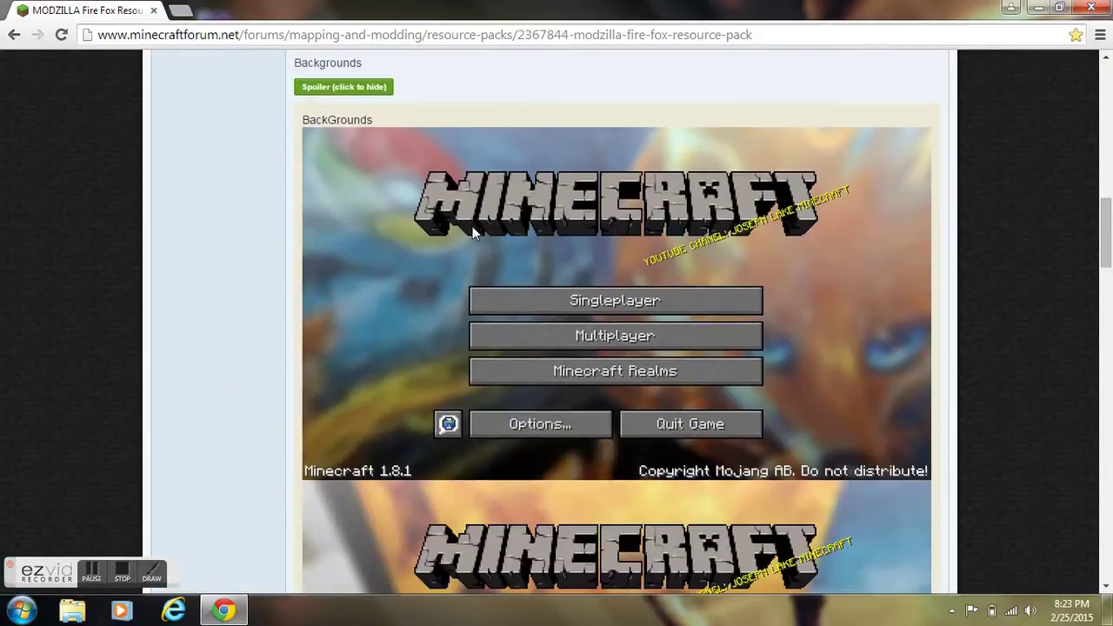
pyautogui.scroll(-5, 443, 223)
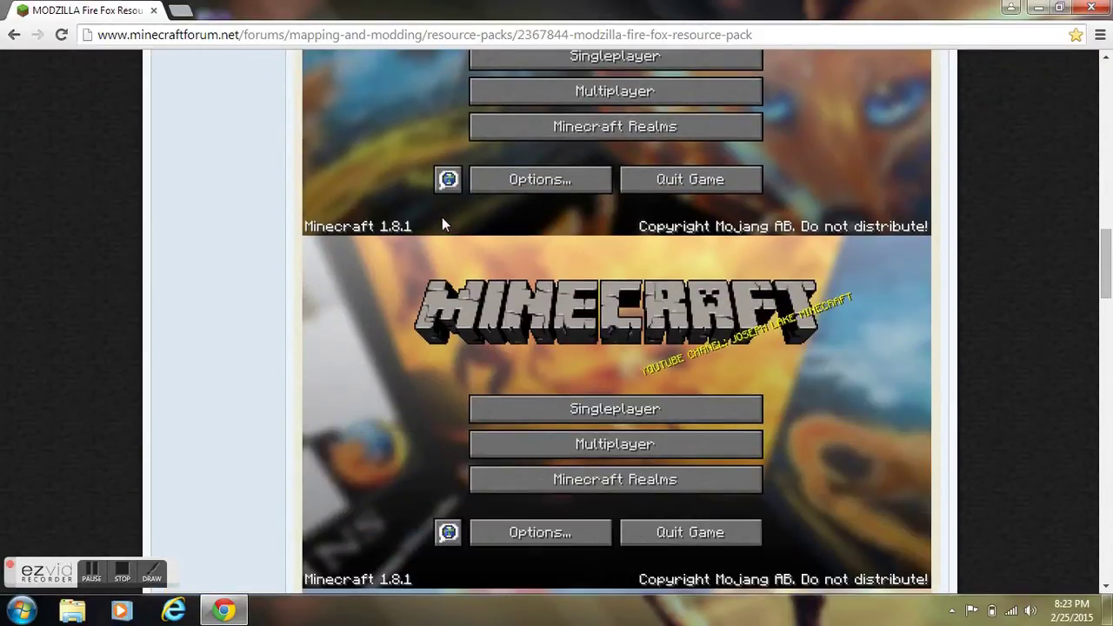
pyautogui.scroll(-5, 444, 218)
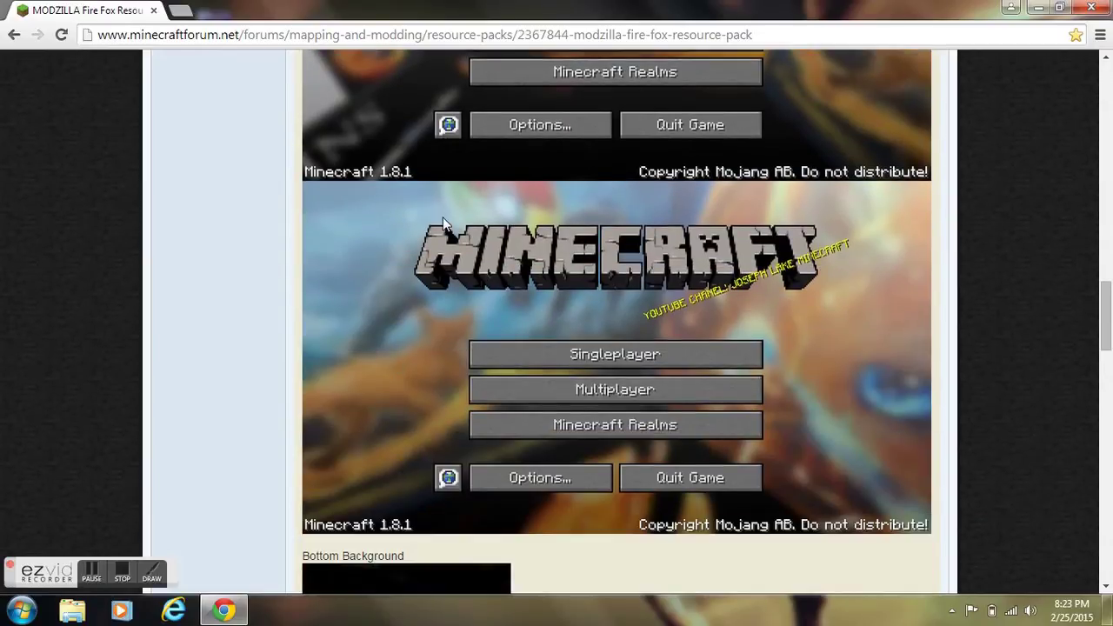
pyautogui.scroll(-3, 447, 220)
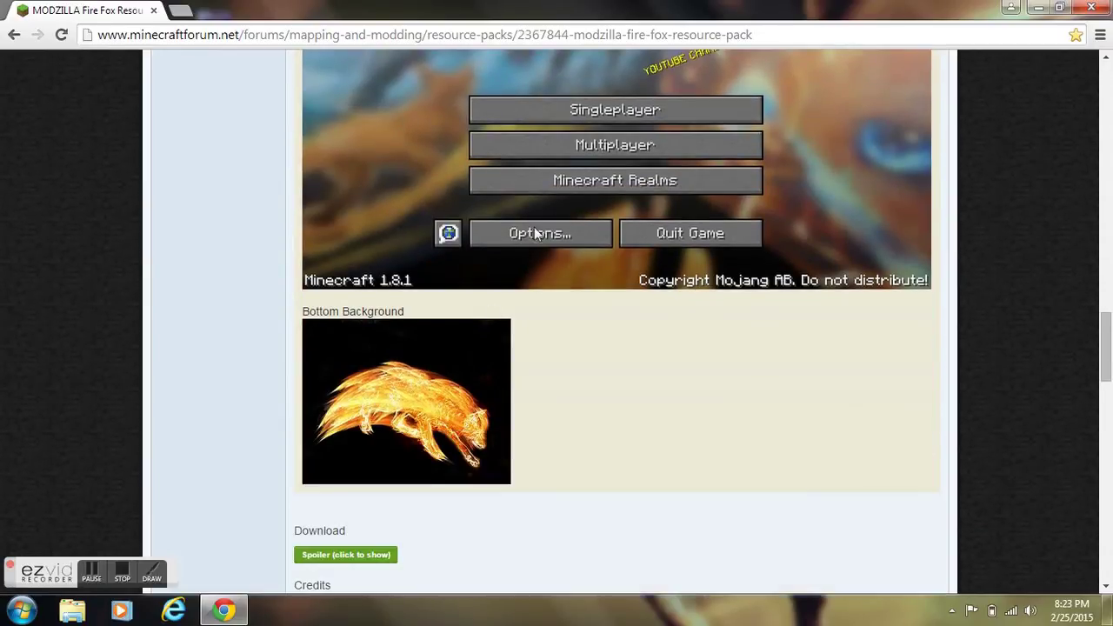
pyautogui.scroll(7, 534, 227)
pyautogui.scroll(2, 532, 193)
pyautogui.scroll(-5, 544, 217)
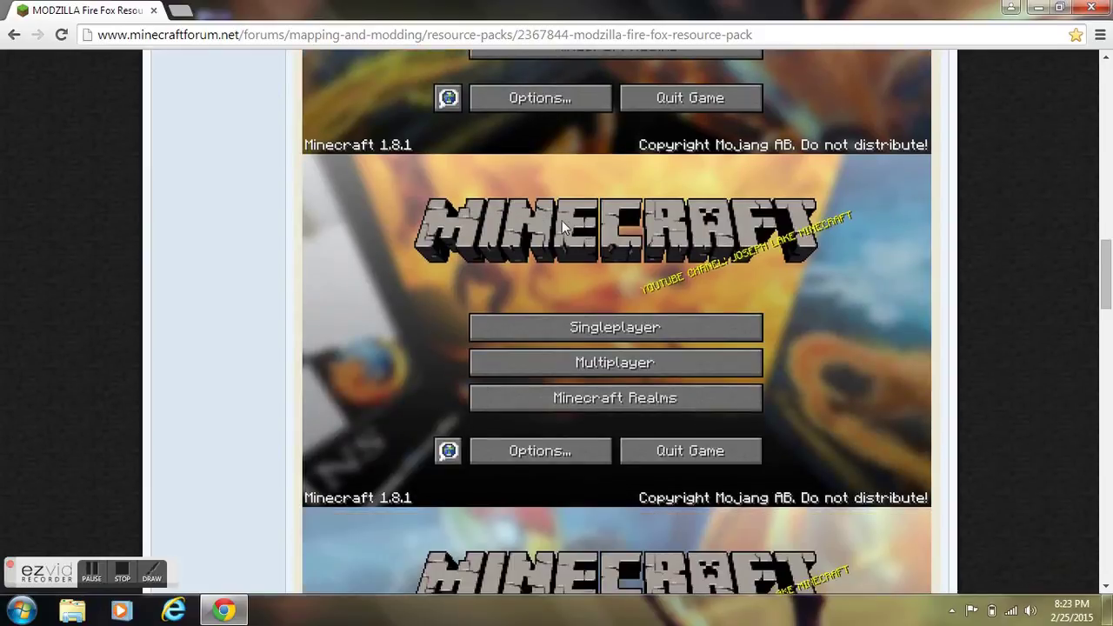
pyautogui.scroll(3, 567, 217)
pyautogui.scroll(-3, 567, 217)
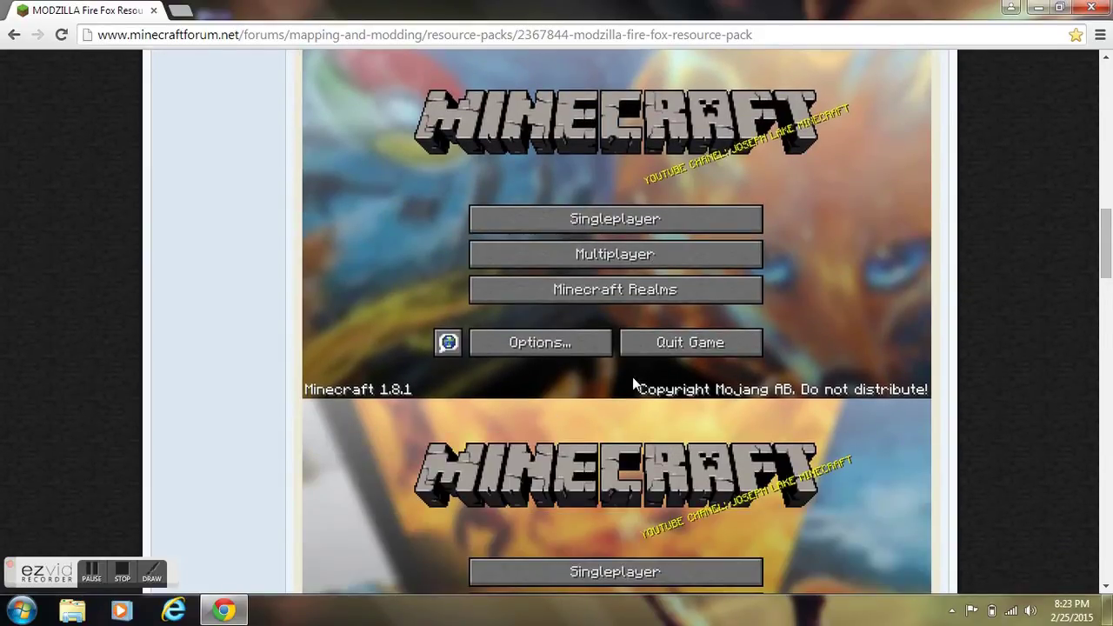
pyautogui.scroll(-9, 633, 380)
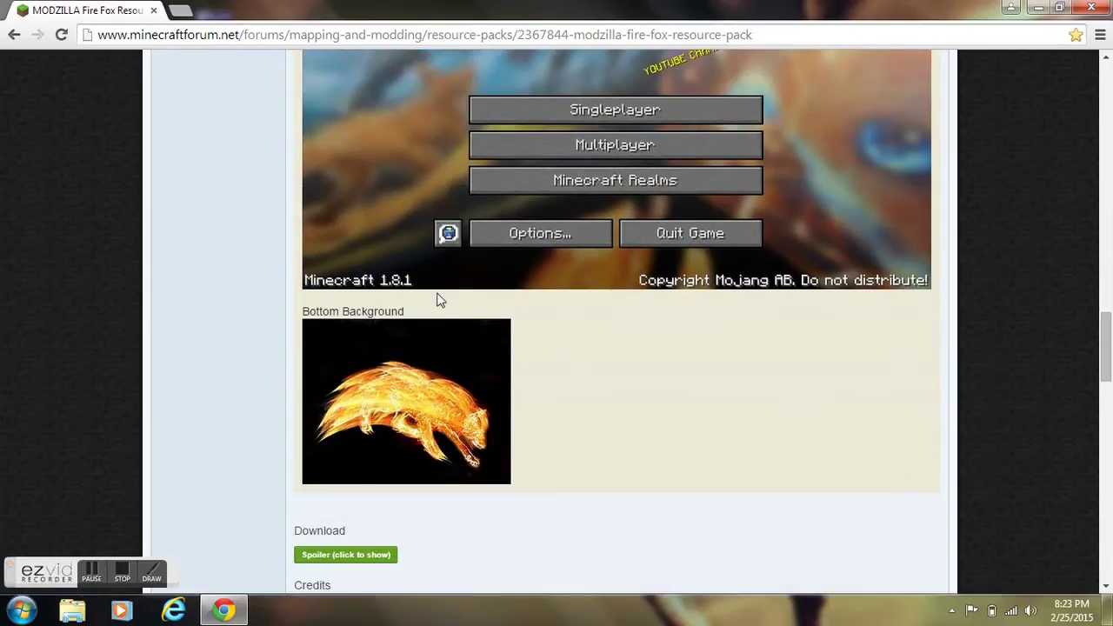
pyautogui.scroll(15, 439, 300)
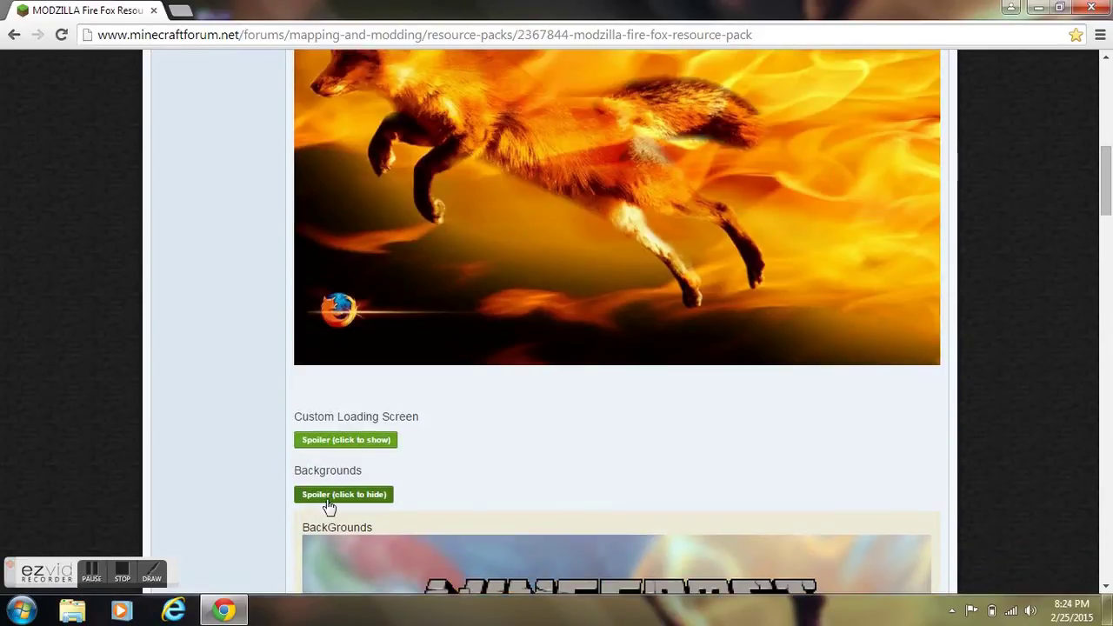
# Collapse Backgrounds and briefly show and hide the Download spoiler
pyautogui.click(329, 498)
pyautogui.scroll(-2, 357, 449)
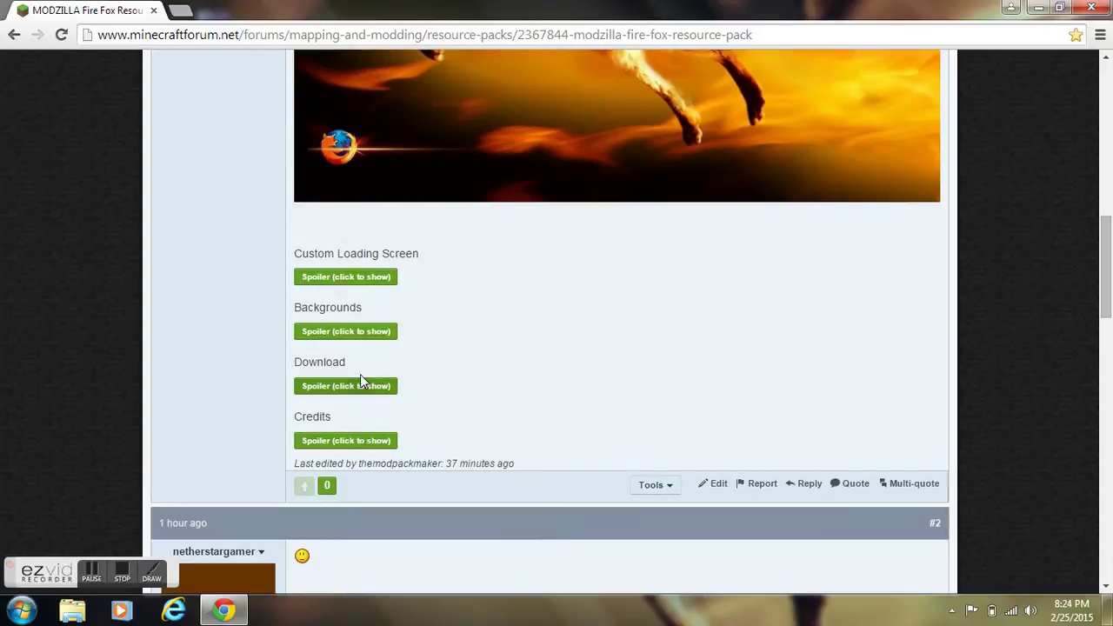
pyautogui.click(366, 388)
pyautogui.click(366, 387)
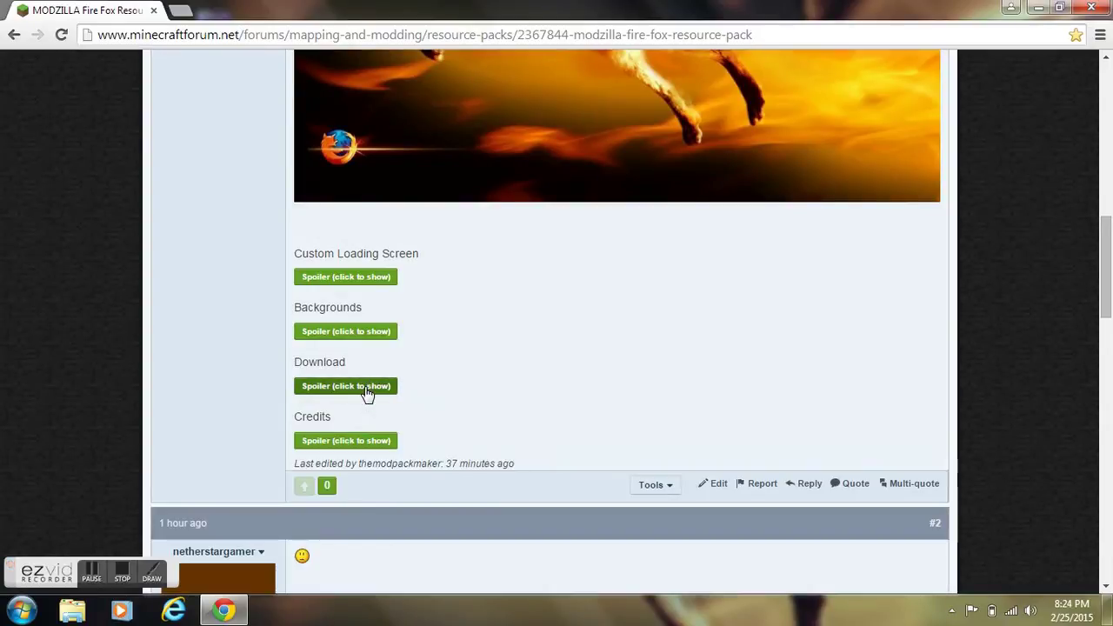
pyautogui.scroll(9, 366, 391)
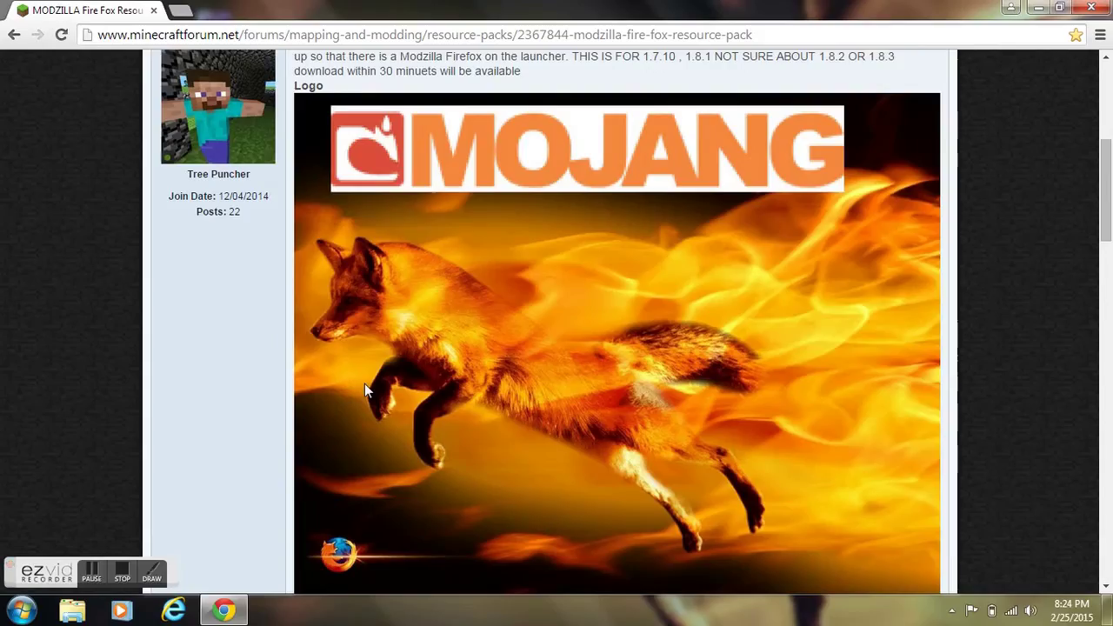
pyautogui.scroll(-5, 365, 390)
pyautogui.scroll(-7, 367, 372)
# Expand the credits list, look it over, and collapse it again
pyautogui.click(385, 280)
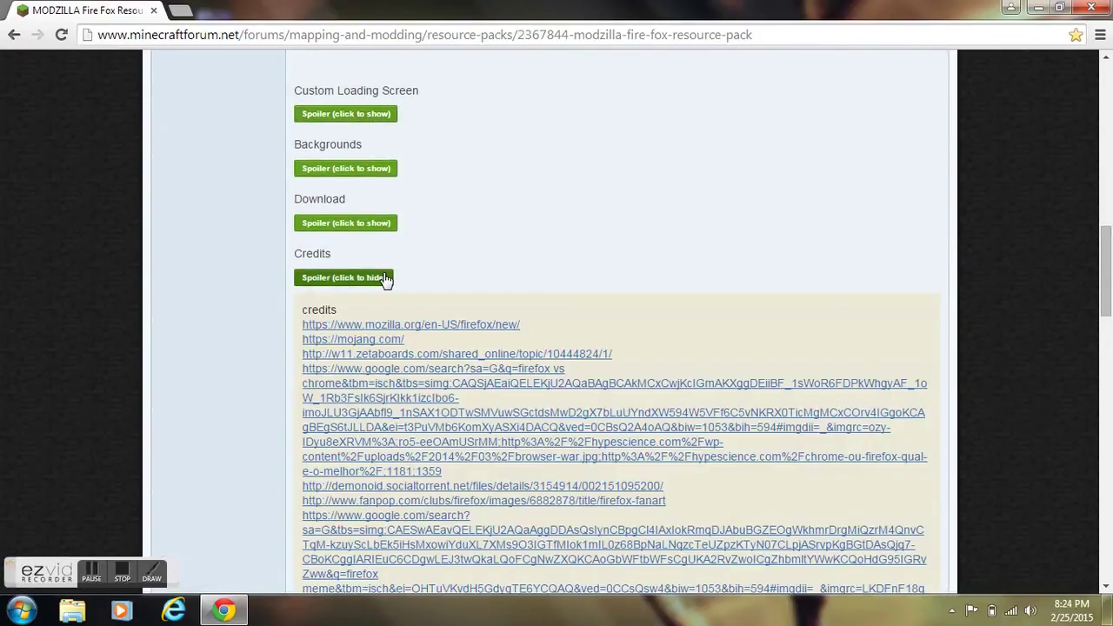
pyautogui.scroll(-2, 408, 452)
pyautogui.scroll(2, 366, 345)
pyautogui.click(365, 279)
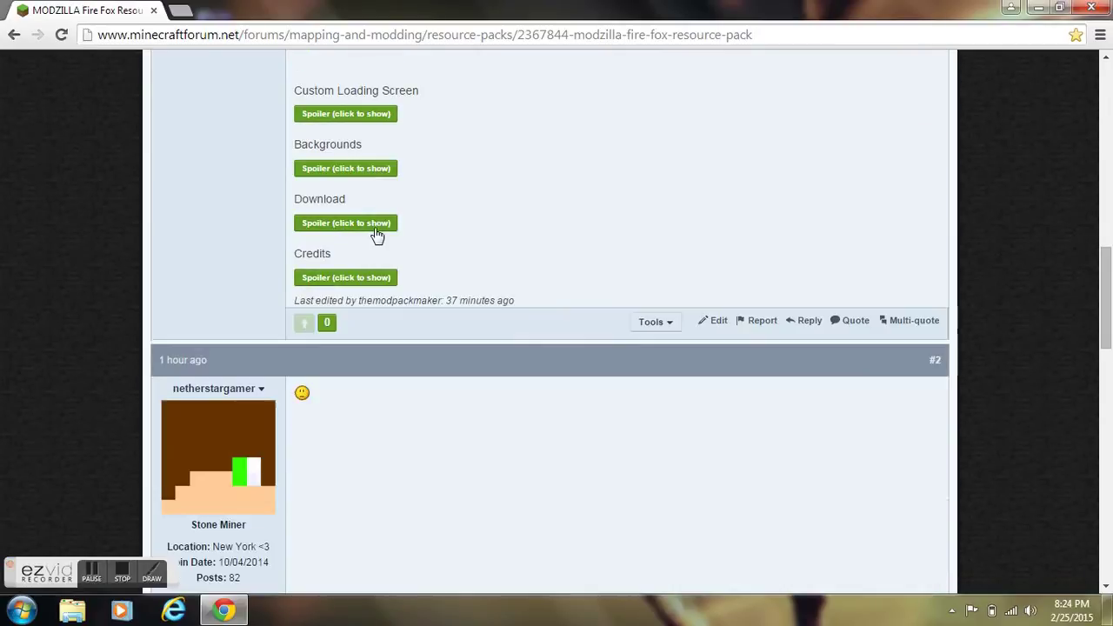
# Open the pack's MediaFire download page, then minimize Chrome and select modzillafirefox.zip on the desktop
pyautogui.click(379, 223)
pyautogui.click(403, 261)
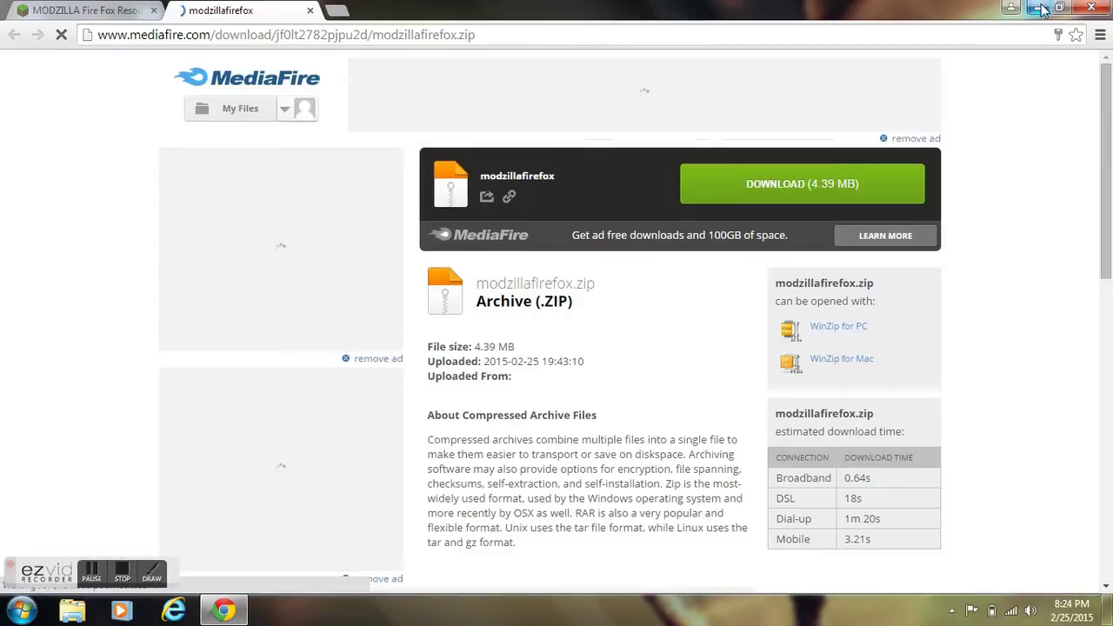
pyautogui.click(1039, 9)
pyautogui.click(70, 375)
# Open %appdata%/.minecraft via Start menu search and enter its resourcepacks folder
pyautogui.click(211, 199)
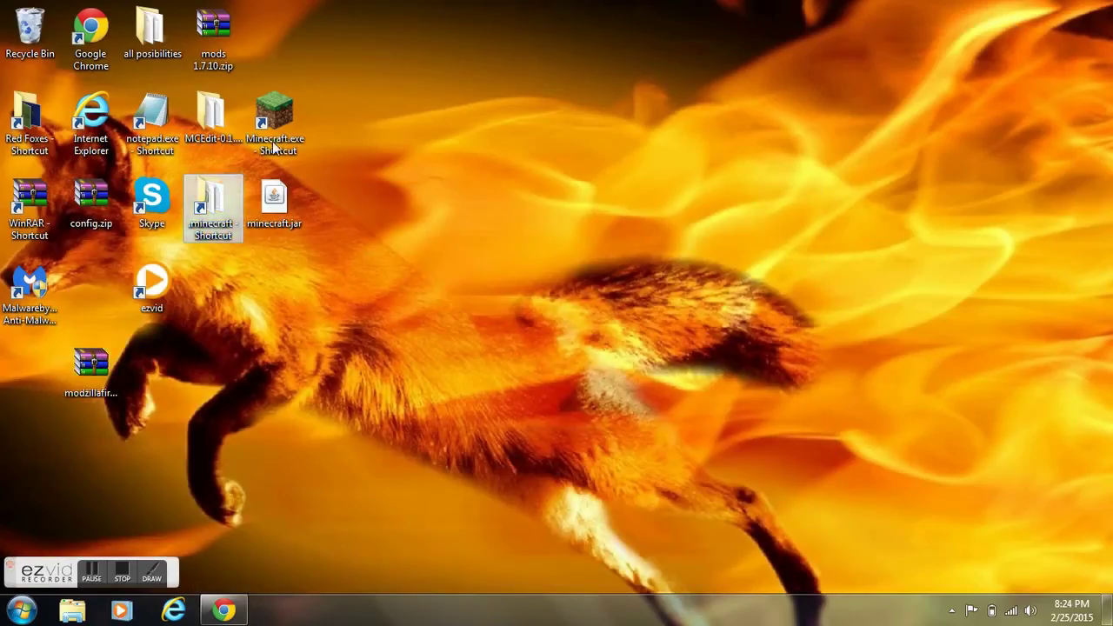
pyautogui.click(21, 609)
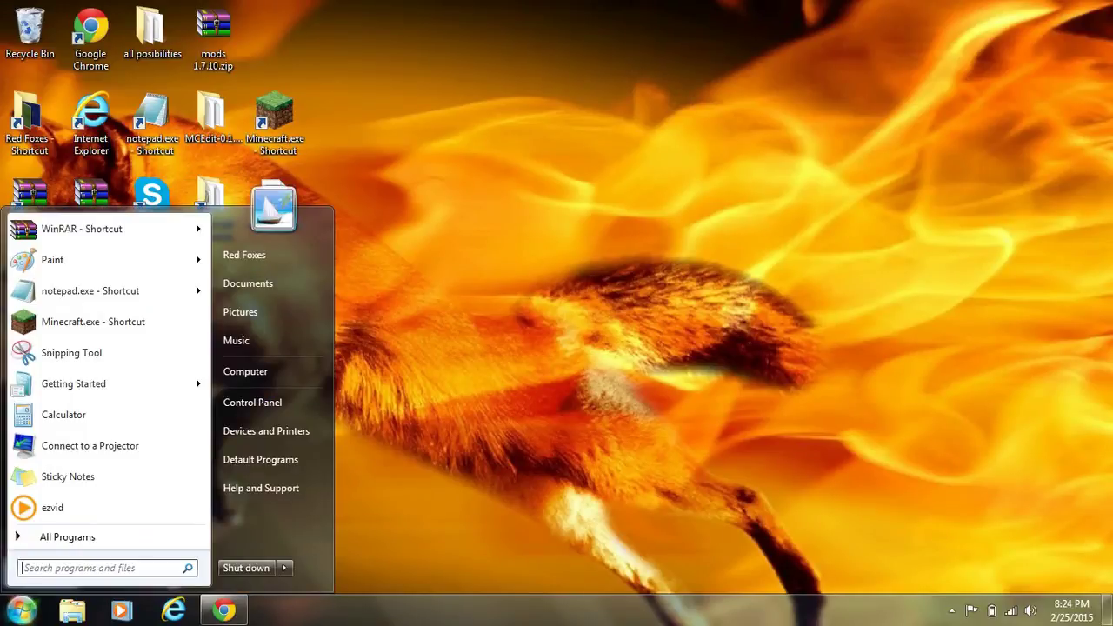
pyautogui.write('%')
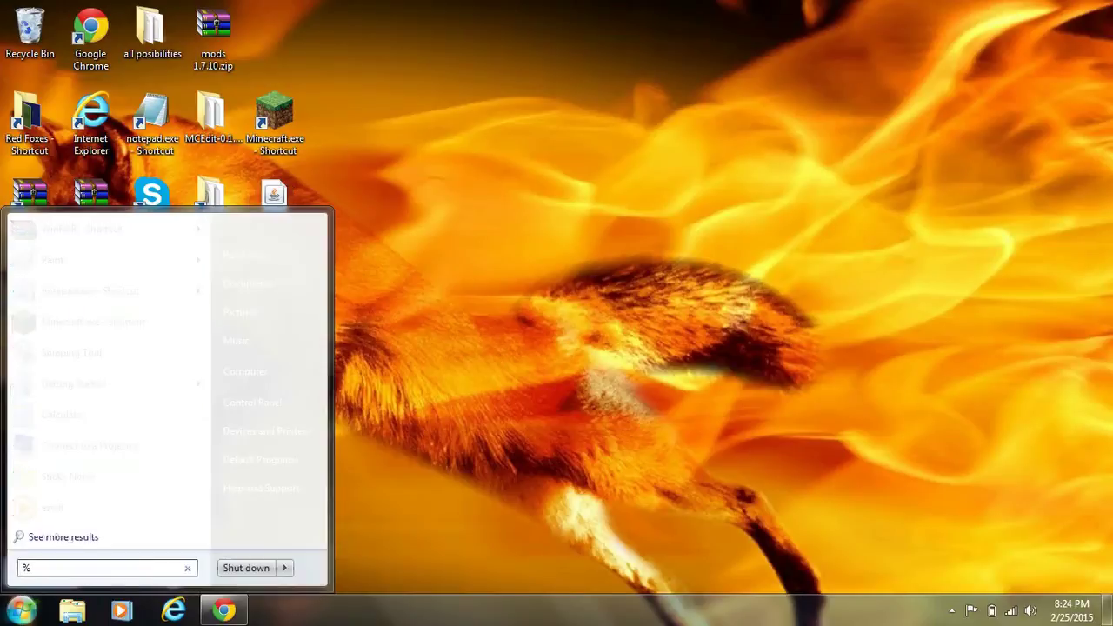
pyautogui.write('appda')
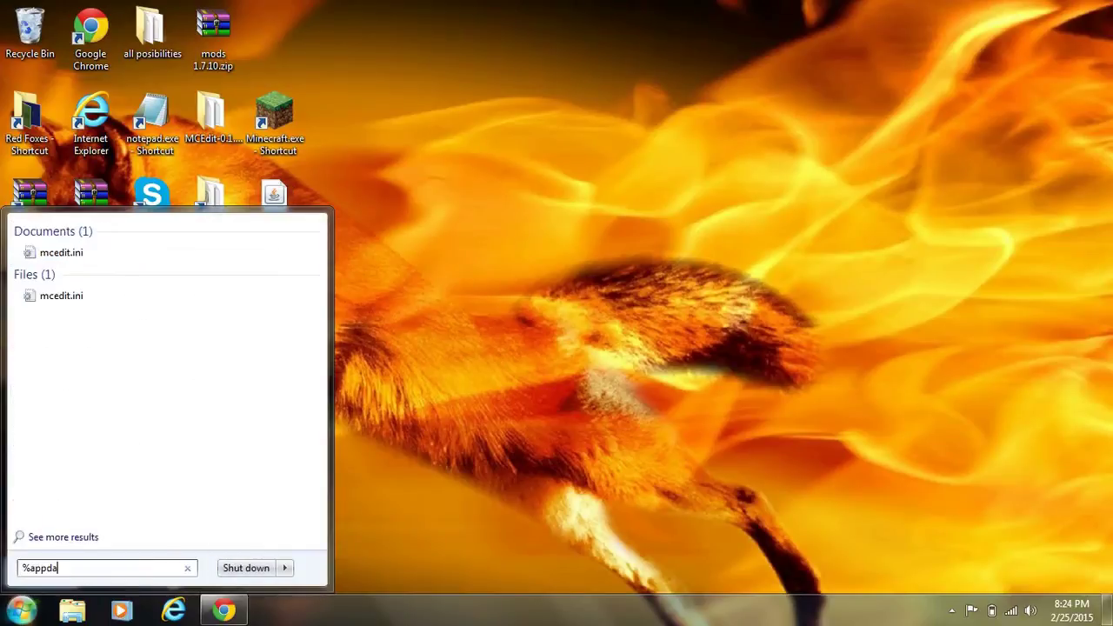
pyautogui.write('ta%/.mine')
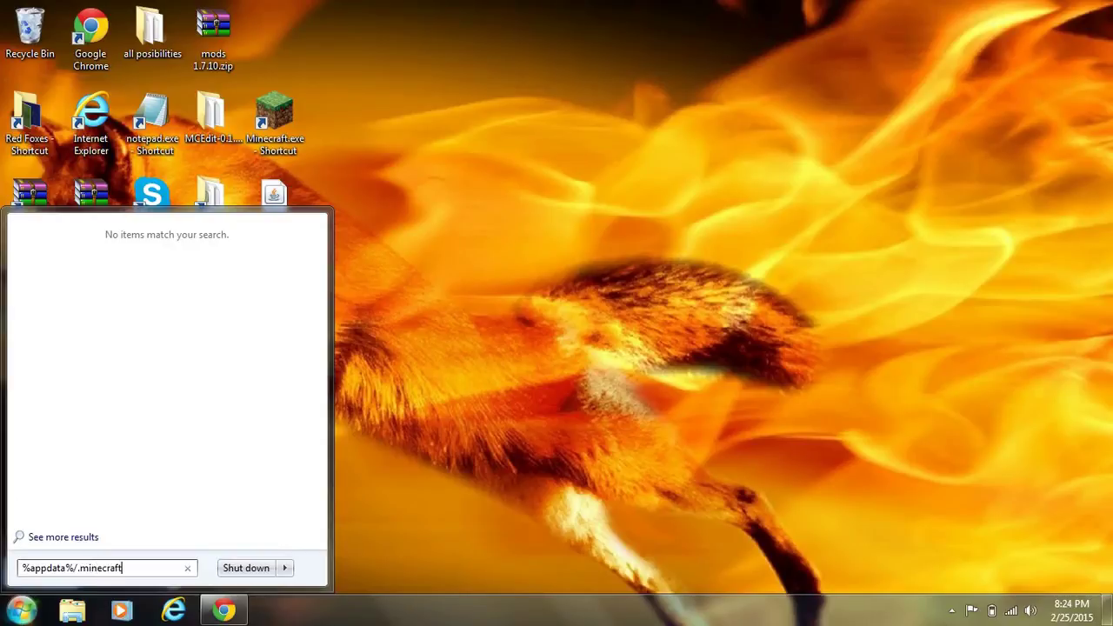
pyautogui.write('craft')
pyautogui.press('Return')
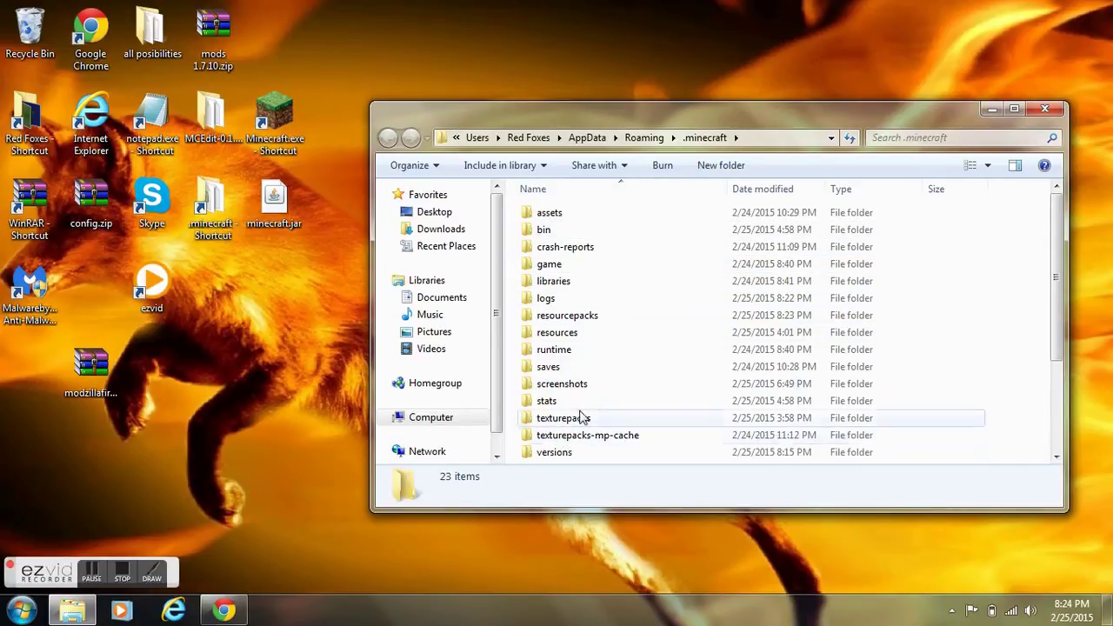
pyautogui.doubleClick(641, 318)
pyautogui.moveTo(113, 361); pyautogui.dragTo(142, 349)
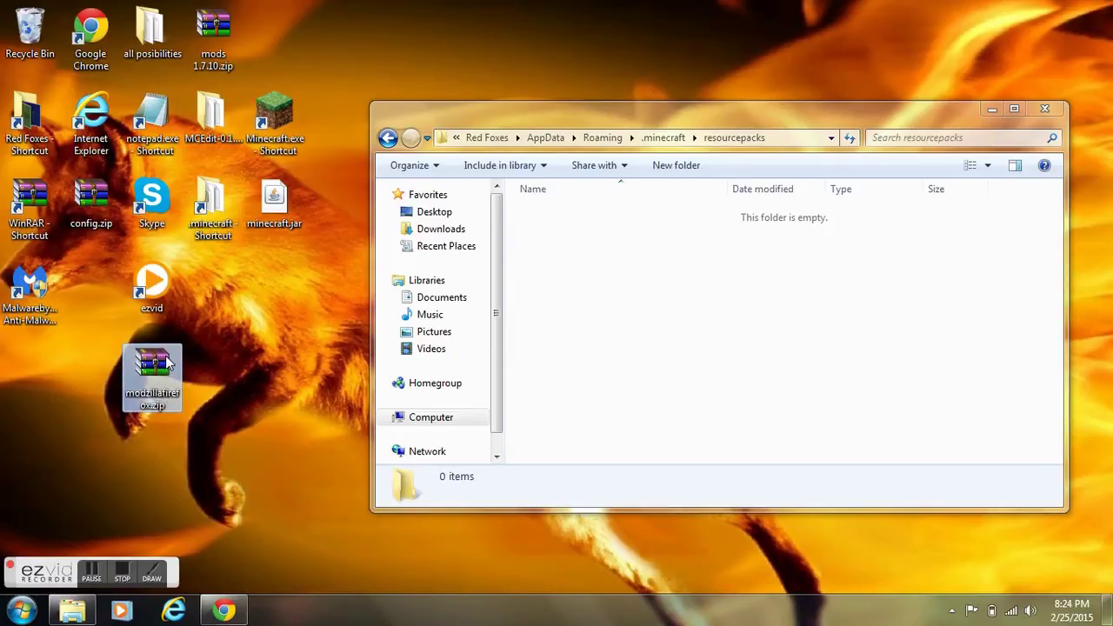
# Open modzillafirefox.zip in WinRAR and drag the modzillafirefox folder into resourcepacks
pyautogui.doubleClick(168, 361)
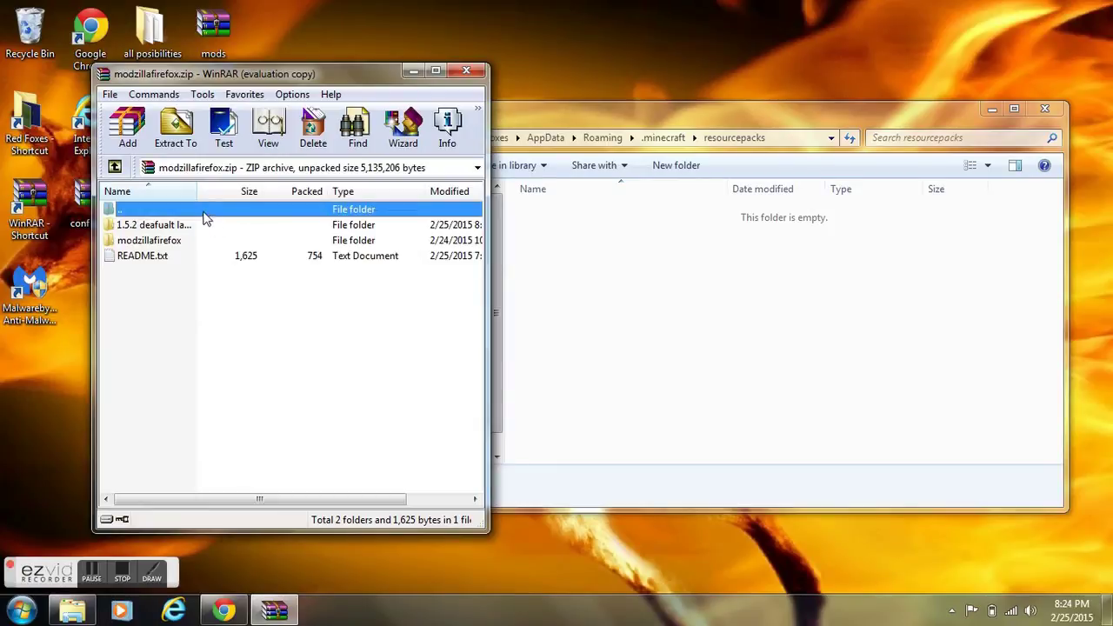
pyautogui.moveTo(195, 245); pyautogui.dragTo(274, 235)
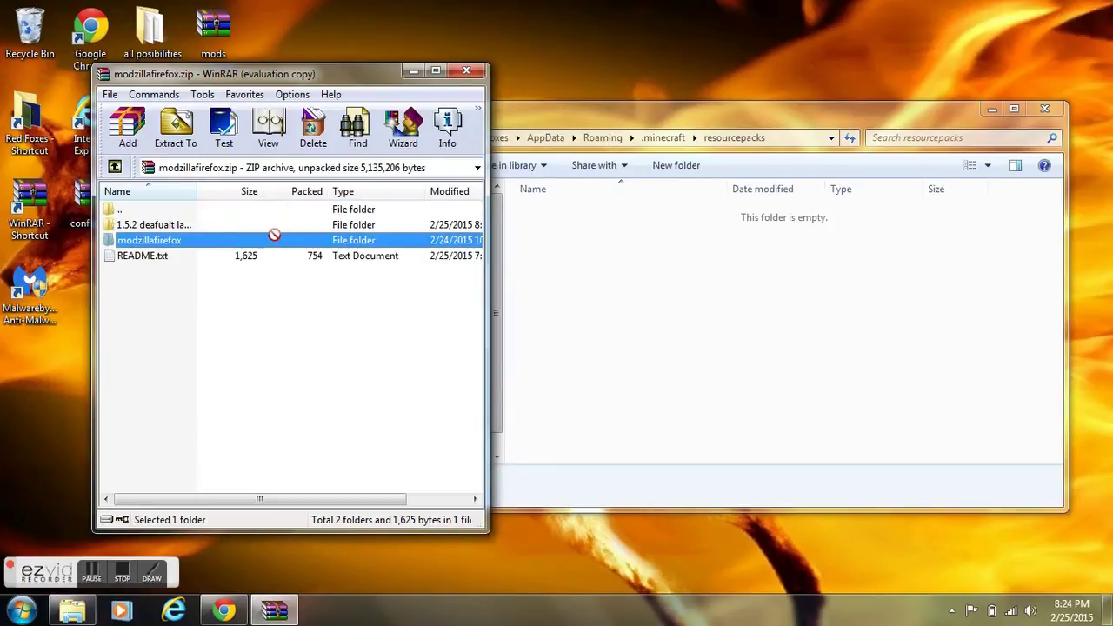
pyautogui.moveTo(697, 248); pyautogui.dragTo(696, 248)
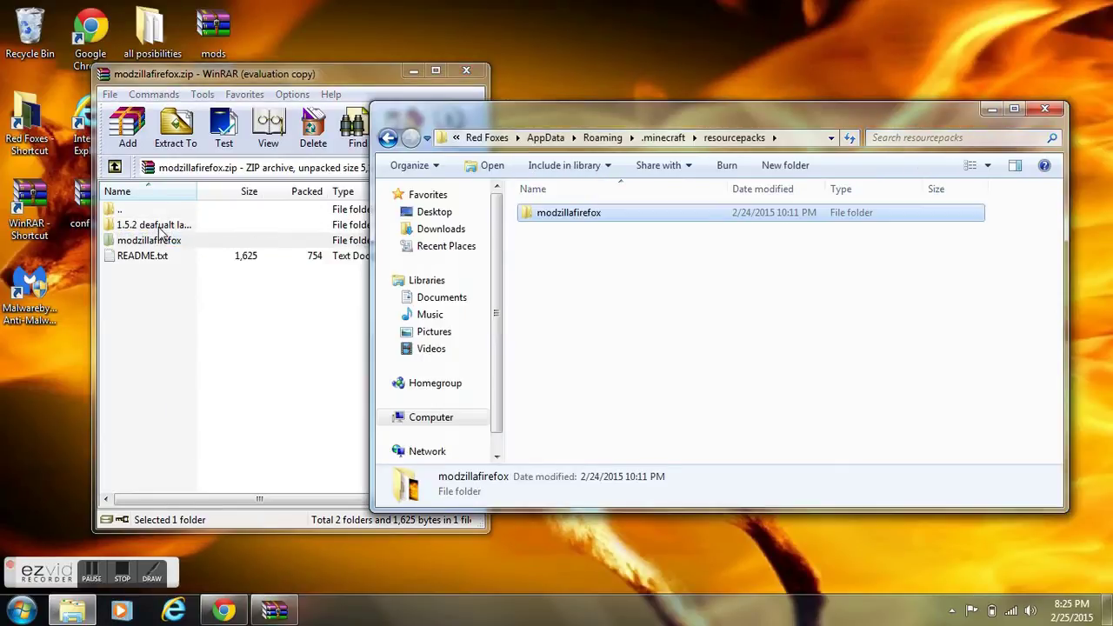
# Preview mojangdefault.png from the archive's 1.5.2 folder
pyautogui.click(227, 226)
pyautogui.doubleClick(226, 228)
pyautogui.doubleClick(228, 226)
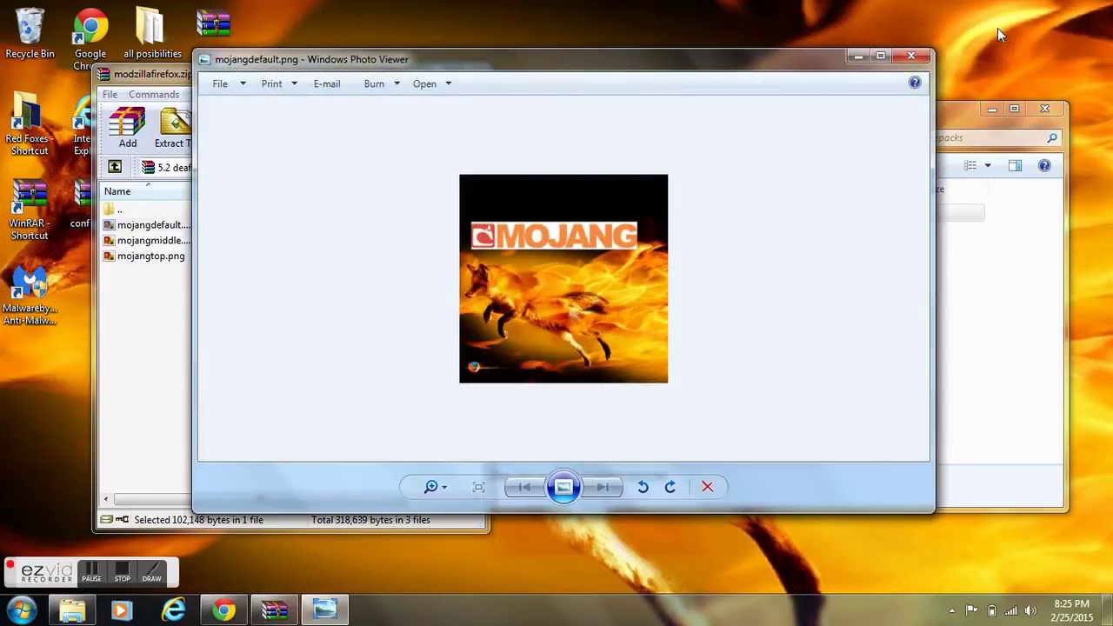
pyautogui.click(910, 56)
# Read the archive's README.txt, then close it and minimize WinRAR
pyautogui.click(114, 166)
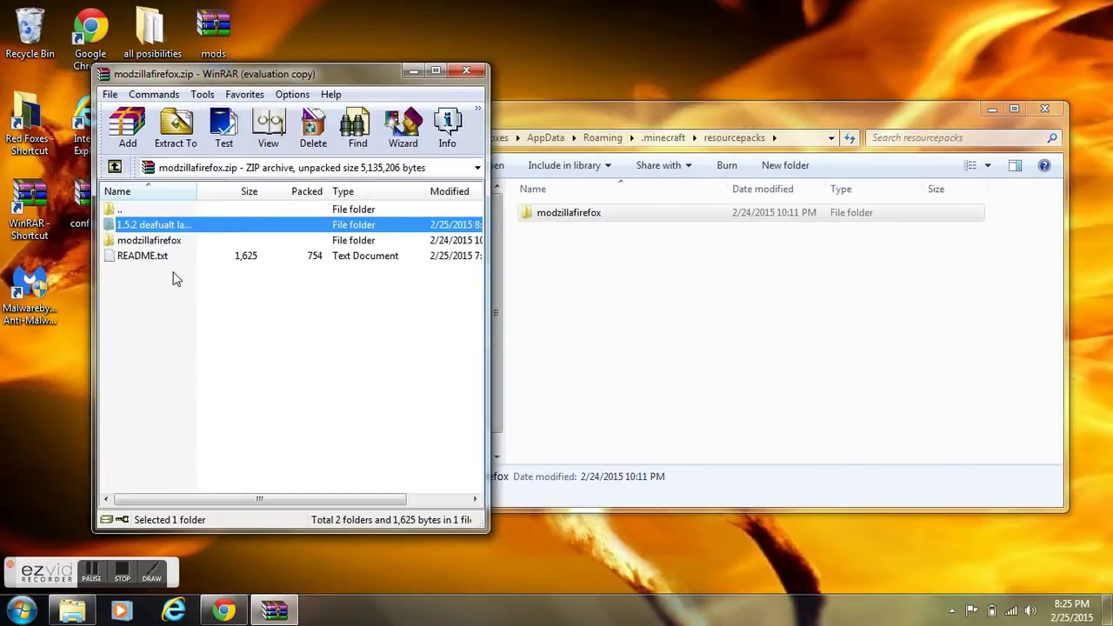
pyautogui.doubleClick(334, 257)
pyautogui.scroll(-11, 402, 190)
pyautogui.scroll(11, 402, 190)
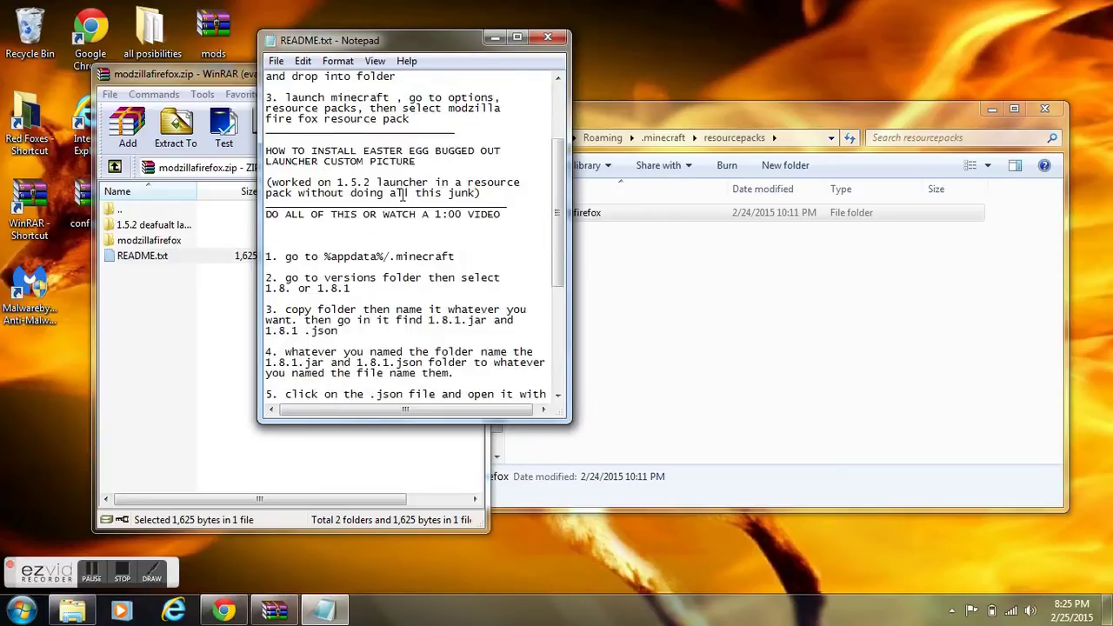
pyautogui.click(517, 38)
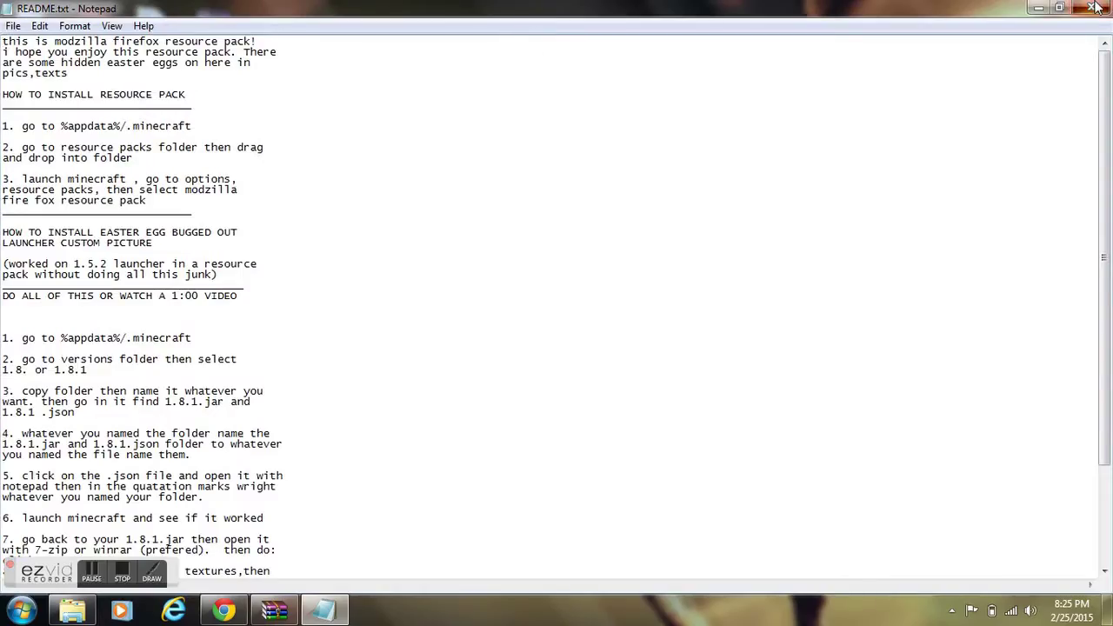
pyautogui.click(1096, 7)
pyautogui.click(416, 72)
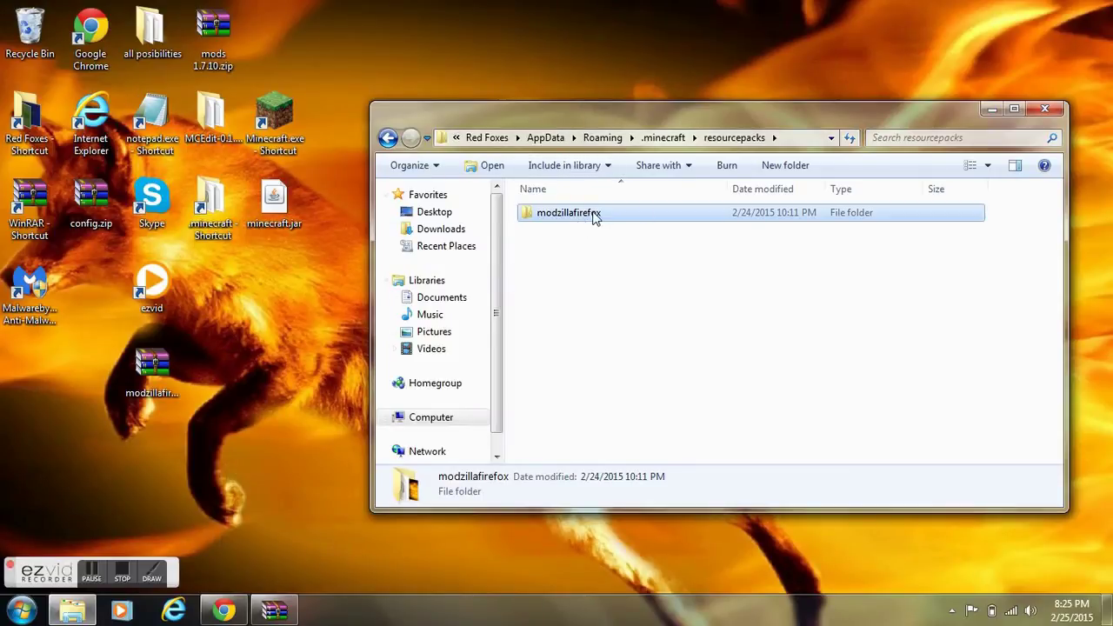
# Start Minecraft 1.8.1 from the desktop launcher in offline mode
pyautogui.doubleClick(275, 118)
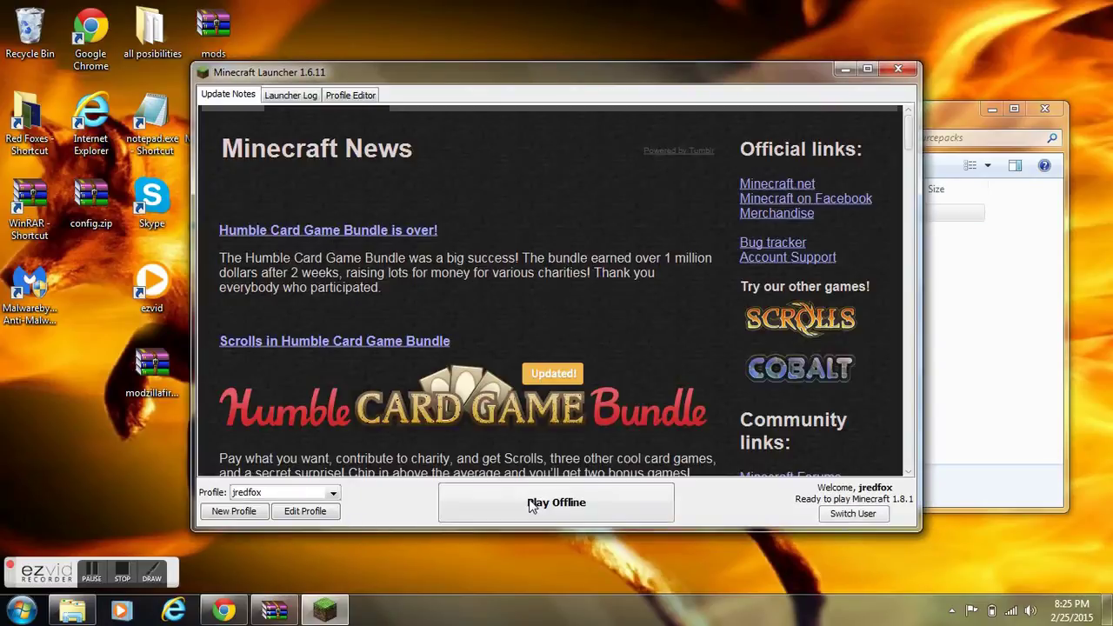
pyautogui.click(518, 503)
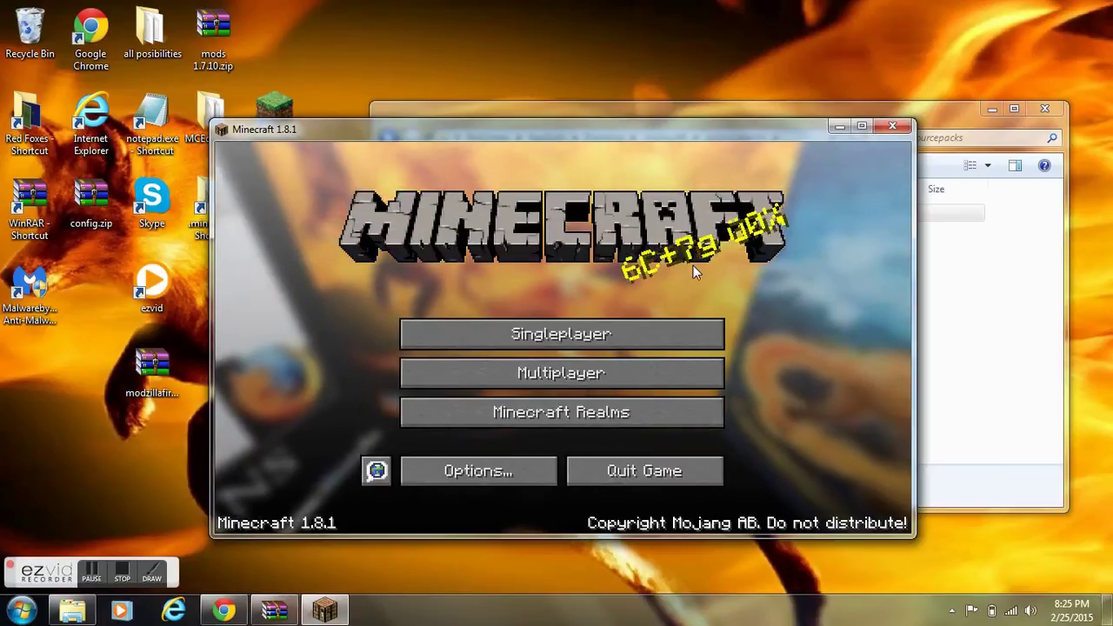
# In Options > Resource Packs, move modzillafirefox to Available and back into Selected
pyautogui.click(500, 476)
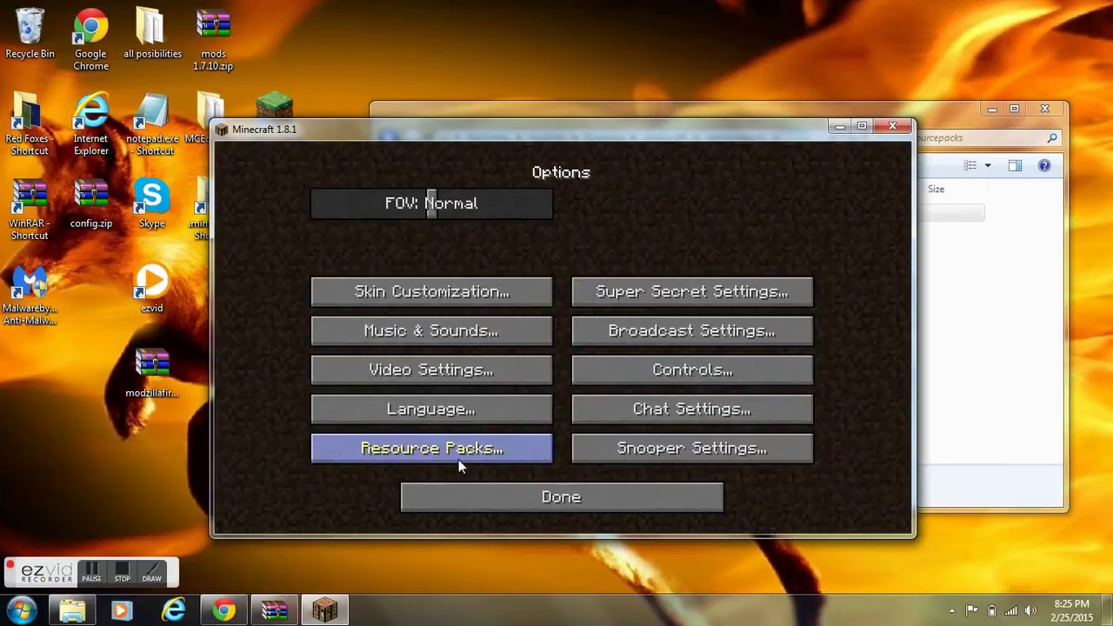
pyautogui.click(473, 457)
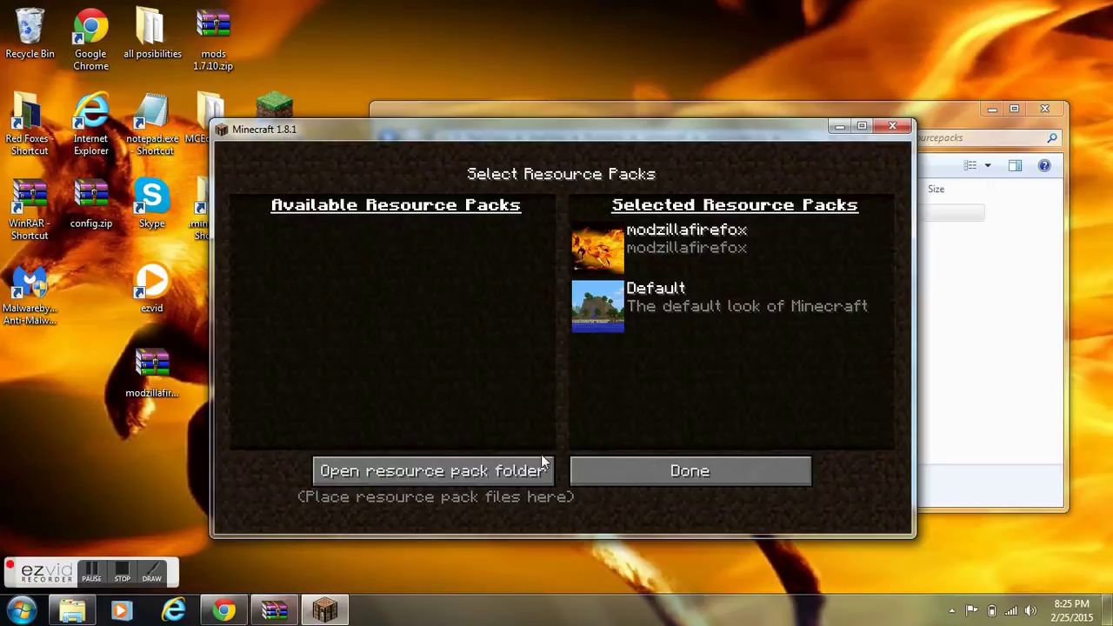
pyautogui.click(581, 228)
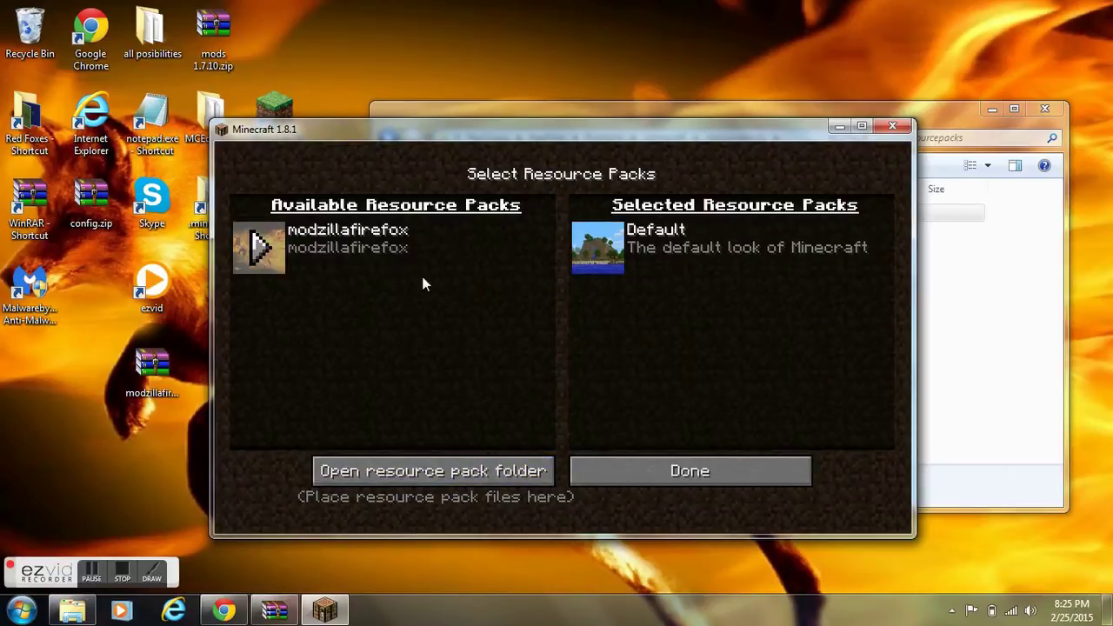
pyautogui.click(257, 248)
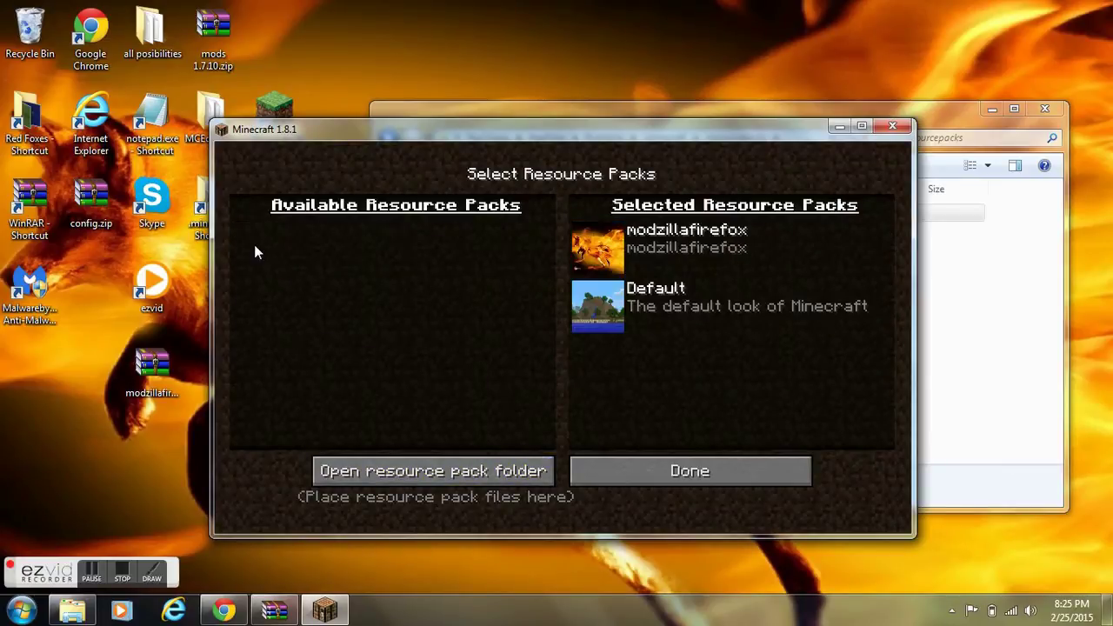
# Open the resource pack folder, go up to Roaming, and create a .minecraft shortcut
pyautogui.click(444, 468)
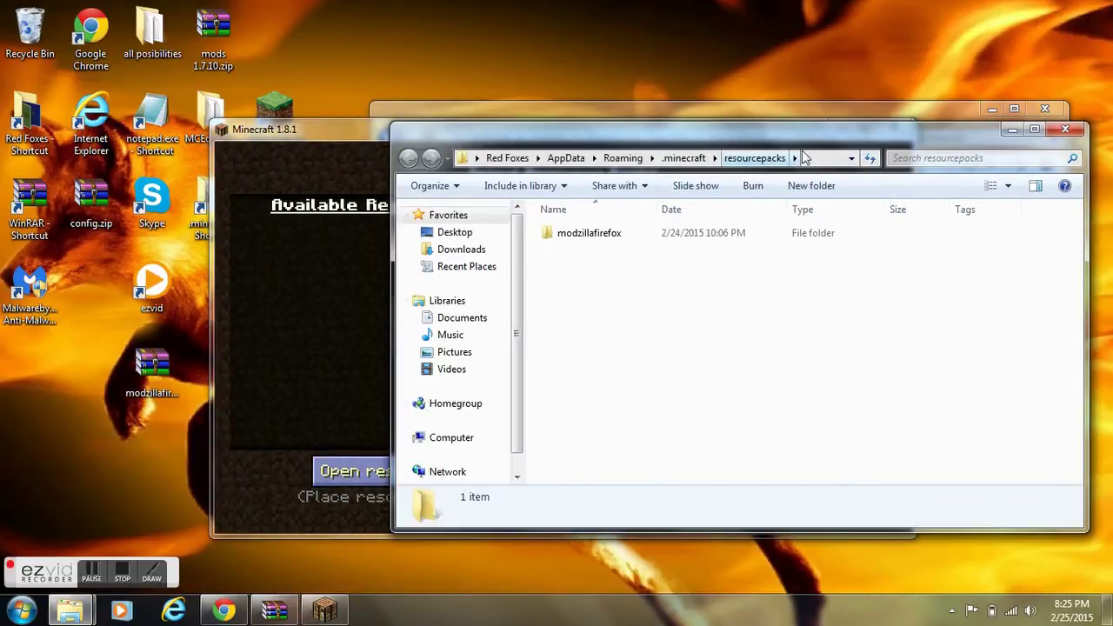
pyautogui.click(622, 159)
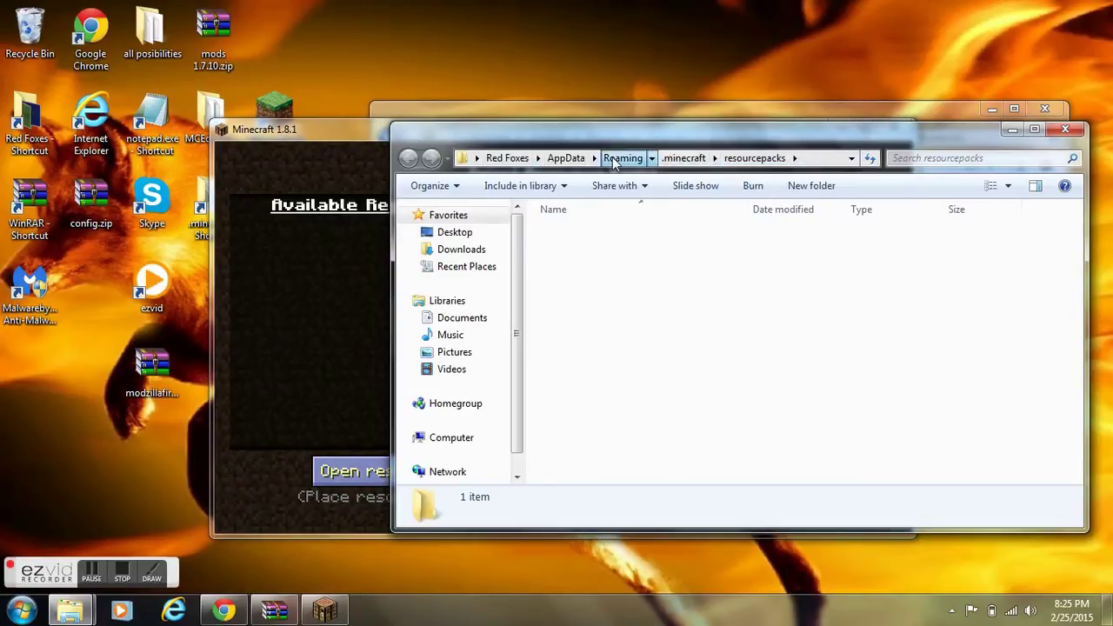
pyautogui.rightClick(593, 242)
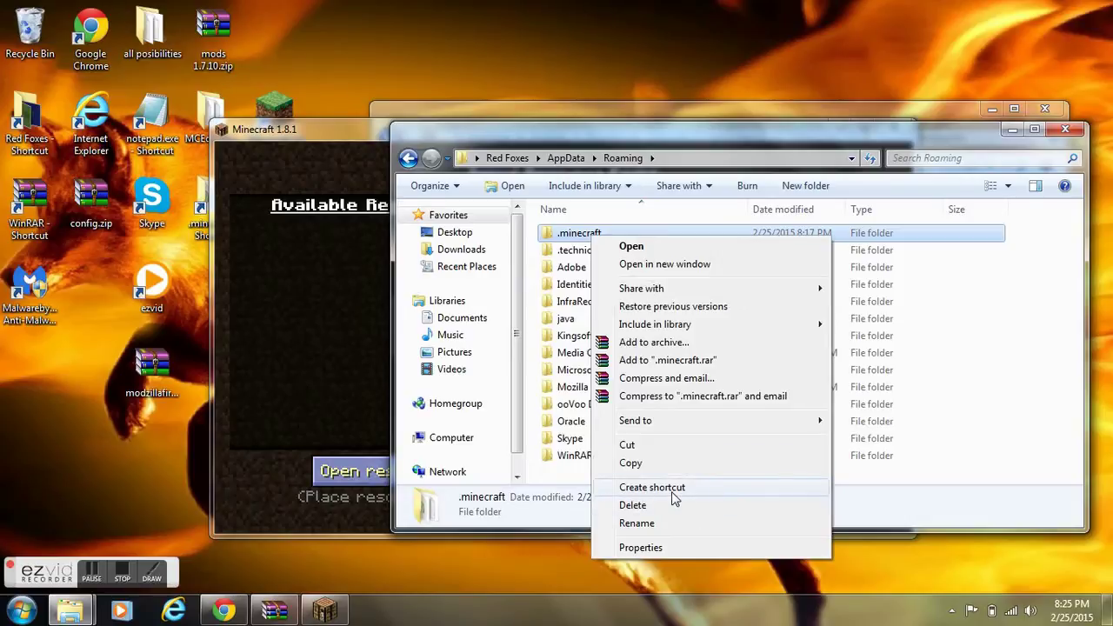
pyautogui.click(711, 485)
# Move the .minecraft shortcut to the desktop, replacing the existing one, and close Explorer
pyautogui.moveTo(623, 477); pyautogui.dragTo(199, 193)
pyautogui.click(471, 236)
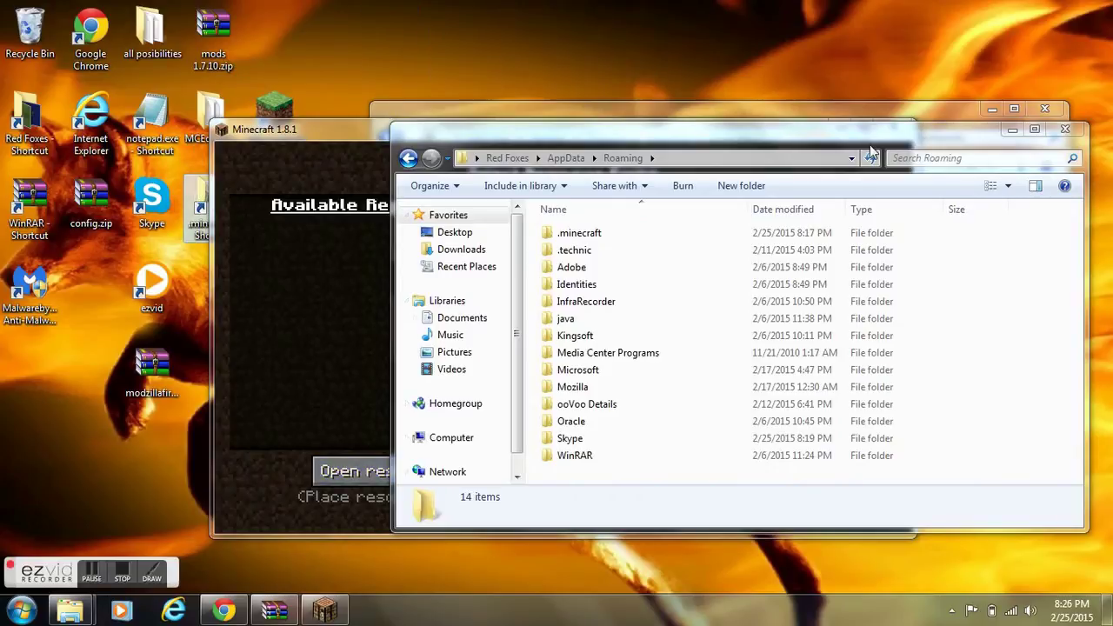
pyautogui.click(1064, 131)
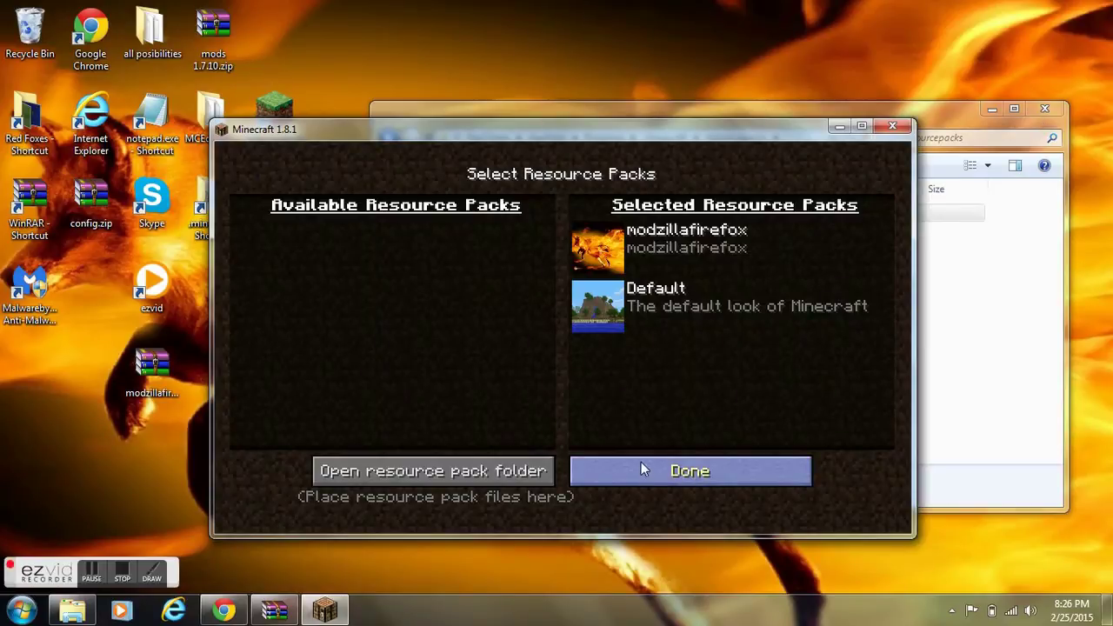
# Leave the resource packs screen for the title menu, then close the Minecraft 1.8.1 window
pyautogui.click(725, 448)
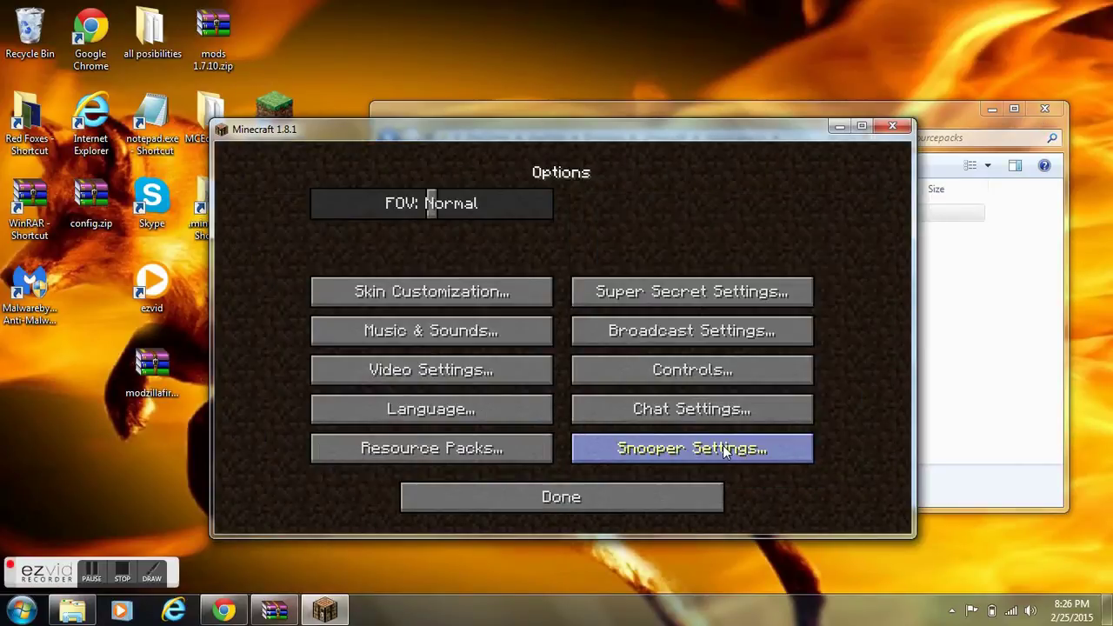
pyautogui.click(638, 513)
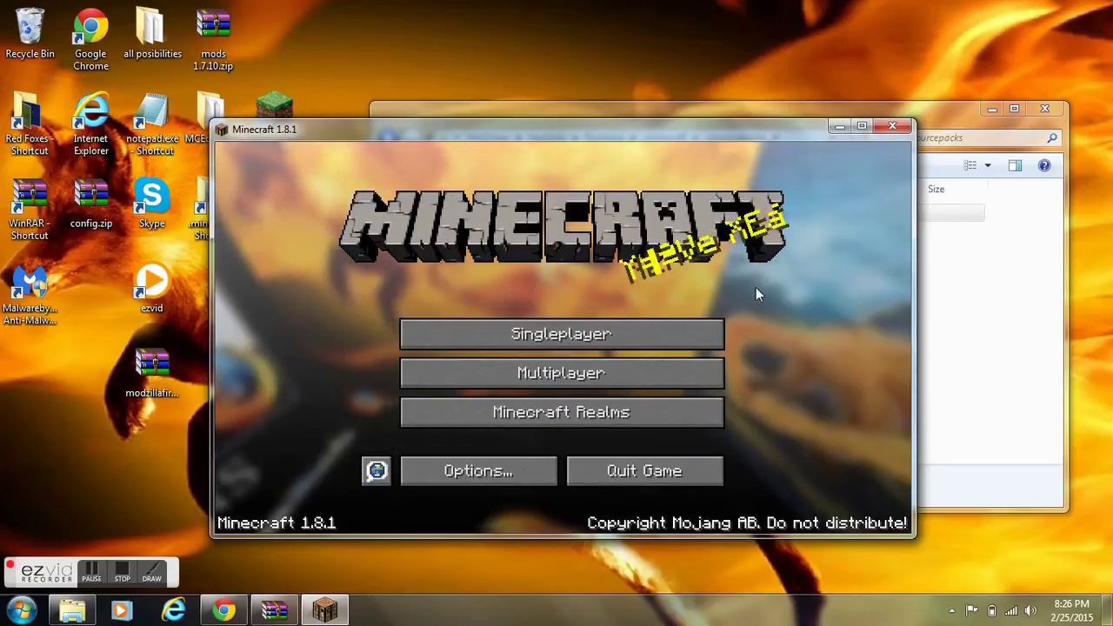
pyautogui.click(962, 293)
pyautogui.click(330, 205)
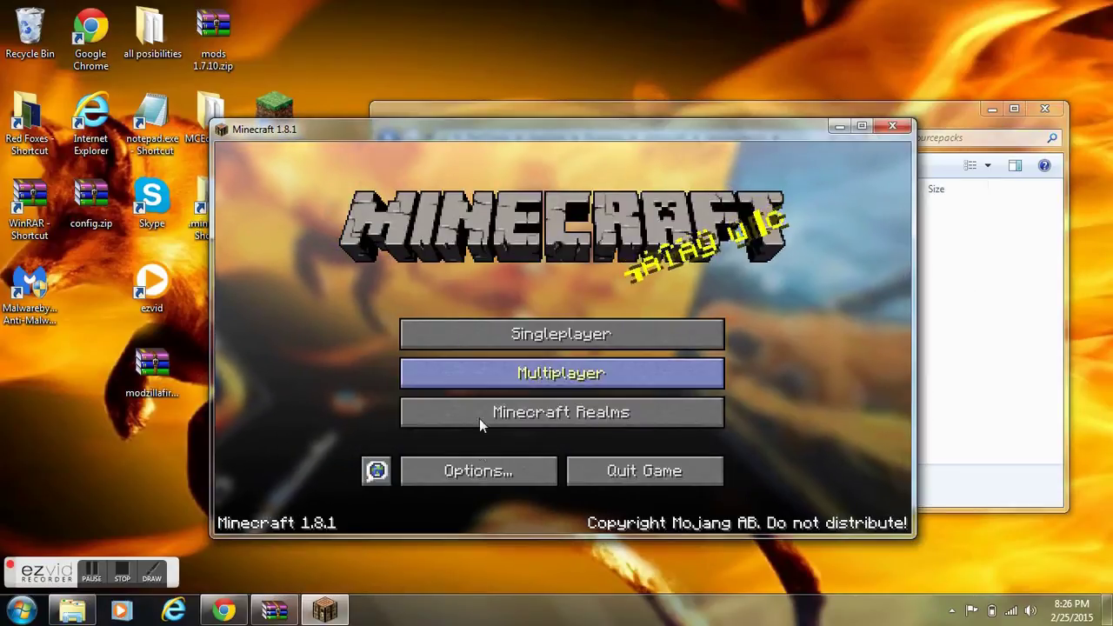
pyautogui.click(896, 124)
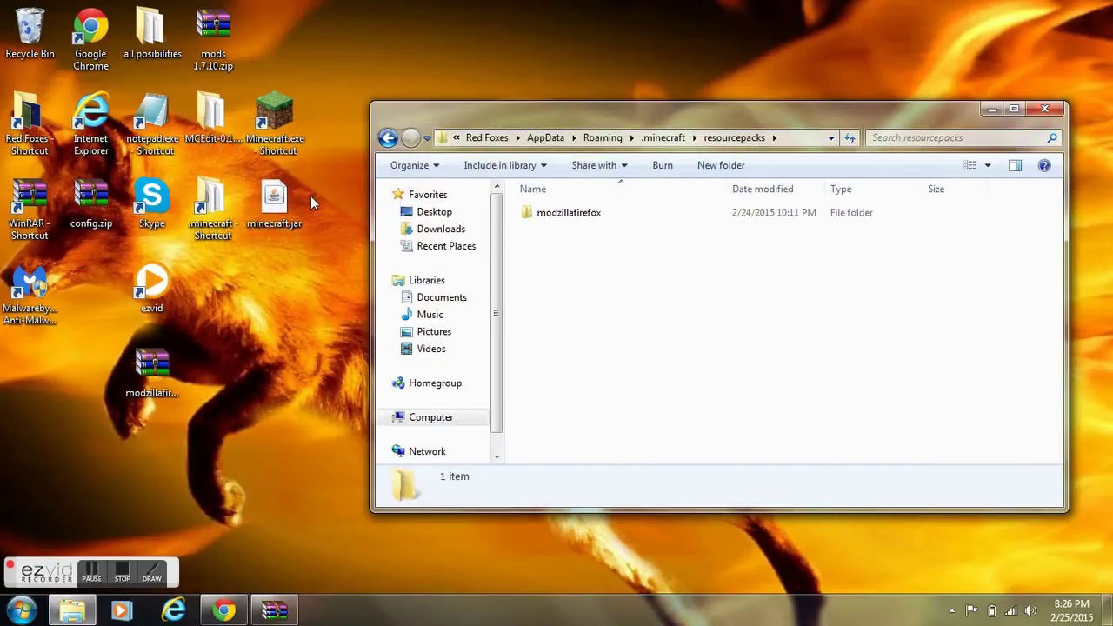
# Browse modzillafirefox > assets > minecraft > textures > gui > title and open mojang.png in Photo Viewer
pyautogui.doubleClick(725, 214)
pyautogui.click(713, 214)
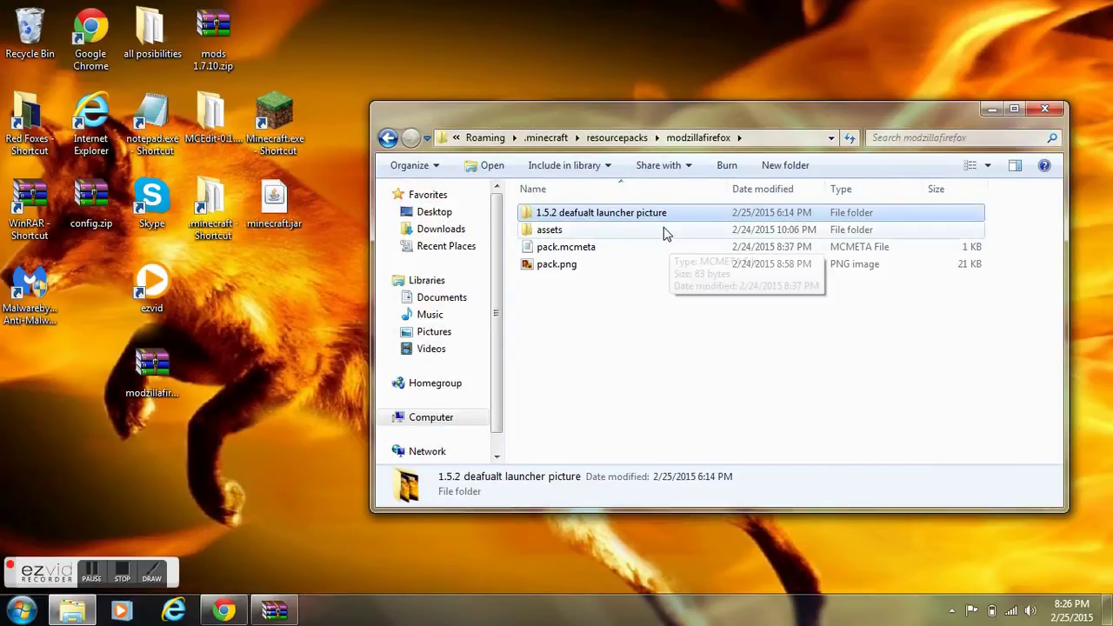
pyautogui.doubleClick(666, 231)
pyautogui.doubleClick(673, 218)
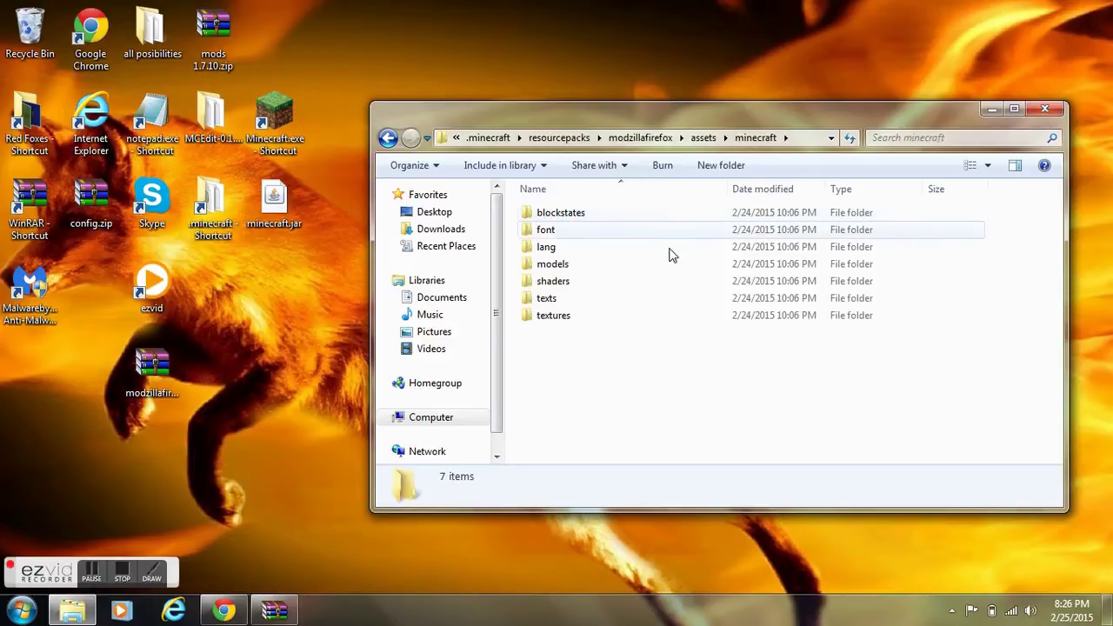
pyautogui.doubleClick(637, 314)
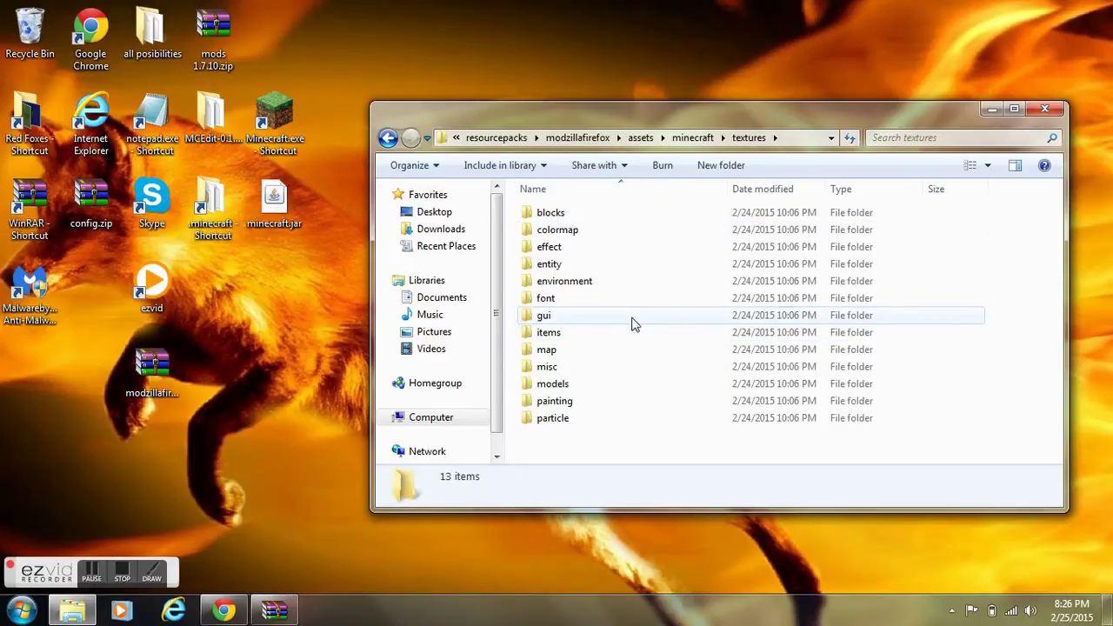
pyautogui.doubleClick(632, 321)
pyautogui.click(636, 324)
pyautogui.doubleClick(822, 228)
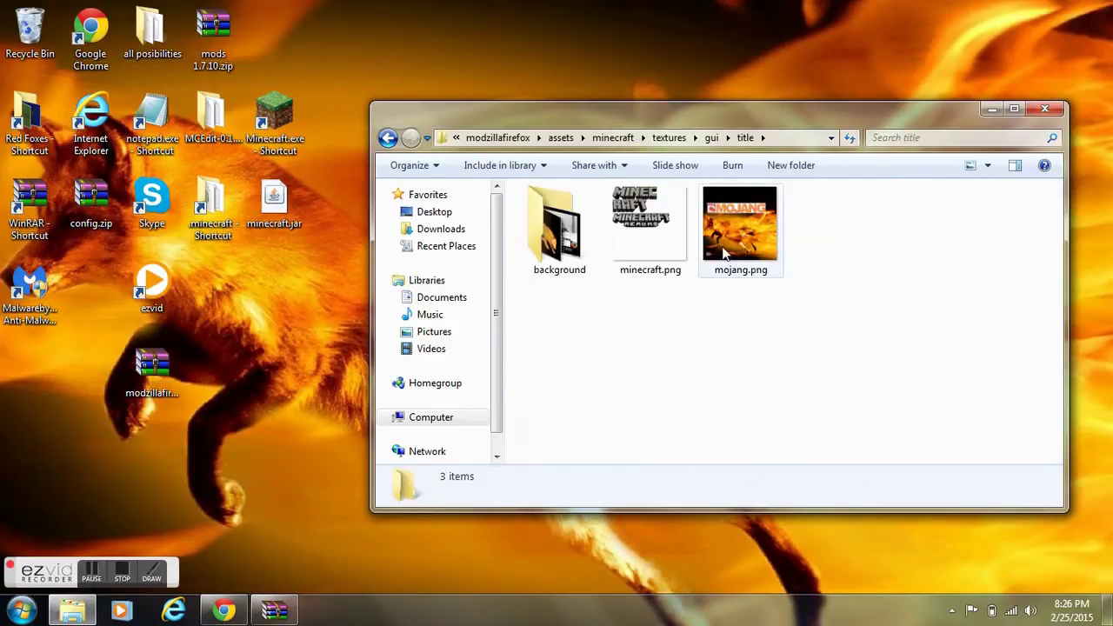
pyautogui.doubleClick(727, 245)
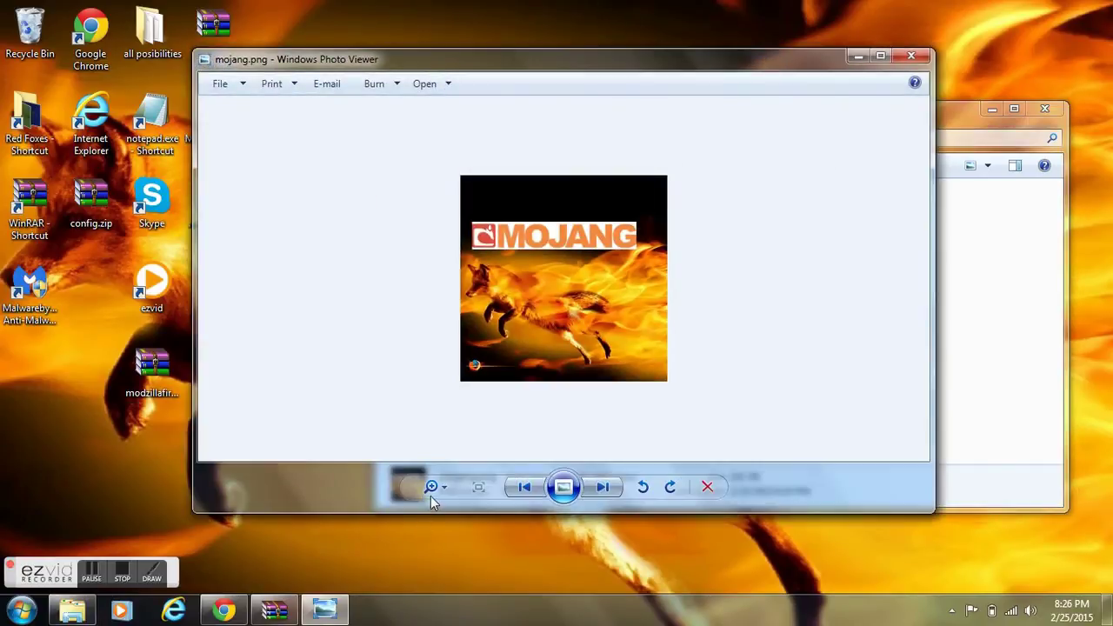
# Zoom into mojang.png in Photo Viewer, then close the viewer
pyautogui.click(430, 487)
pyautogui.moveTo(428, 495); pyautogui.dragTo(428, 452)
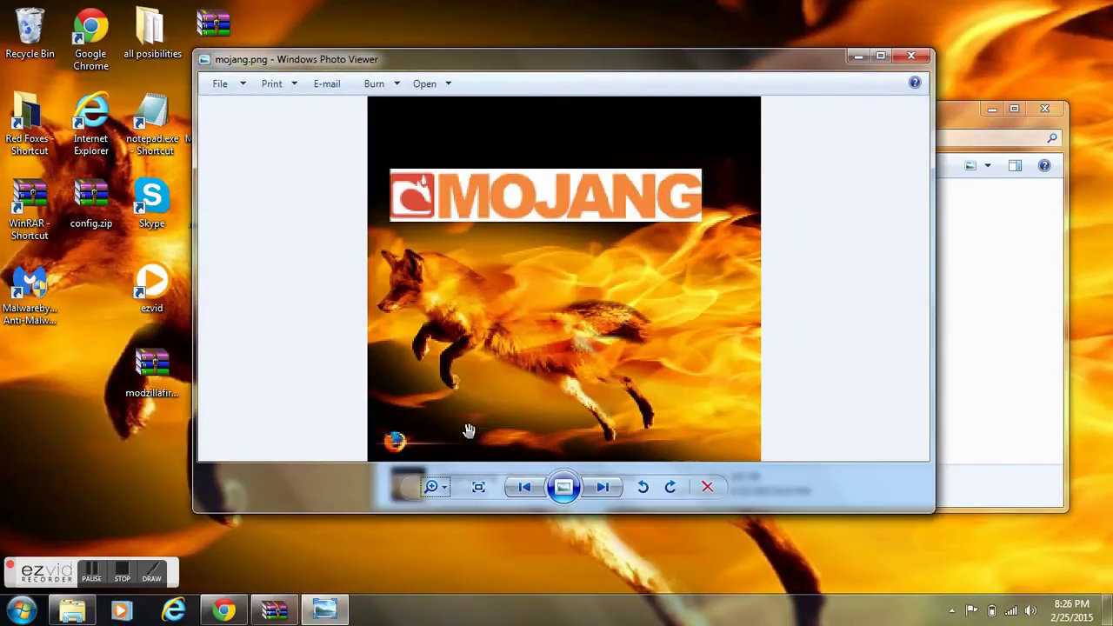
pyautogui.click(912, 55)
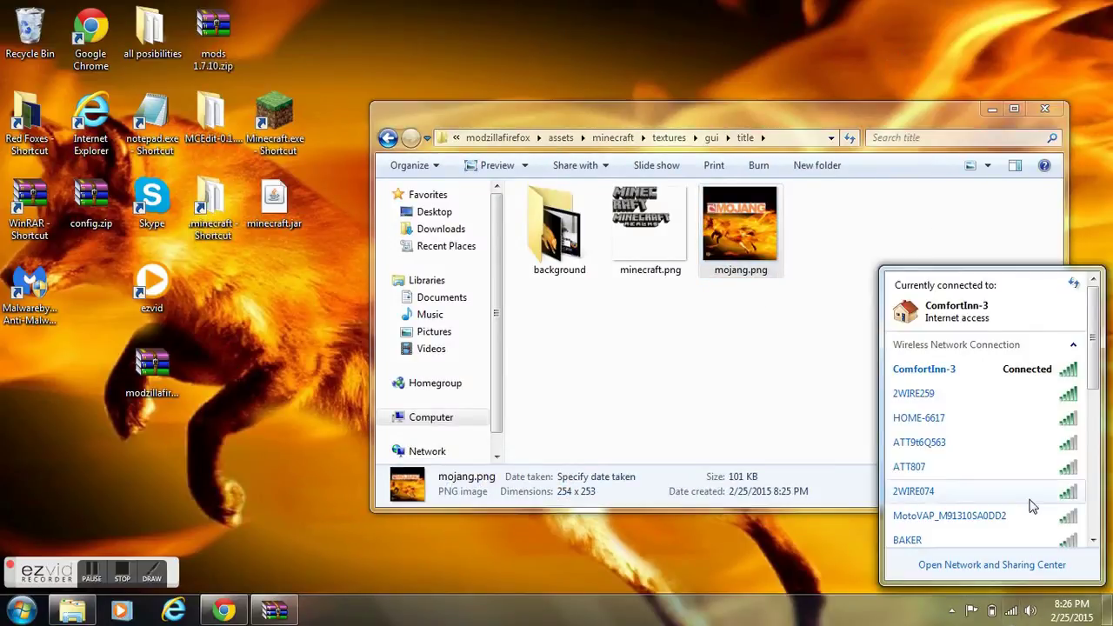
# Reopen mojang.png, zoom in on the fox splash image again, and close it
pyautogui.scroll(-10, 1000, 509)
pyautogui.scroll(10, 1032, 513)
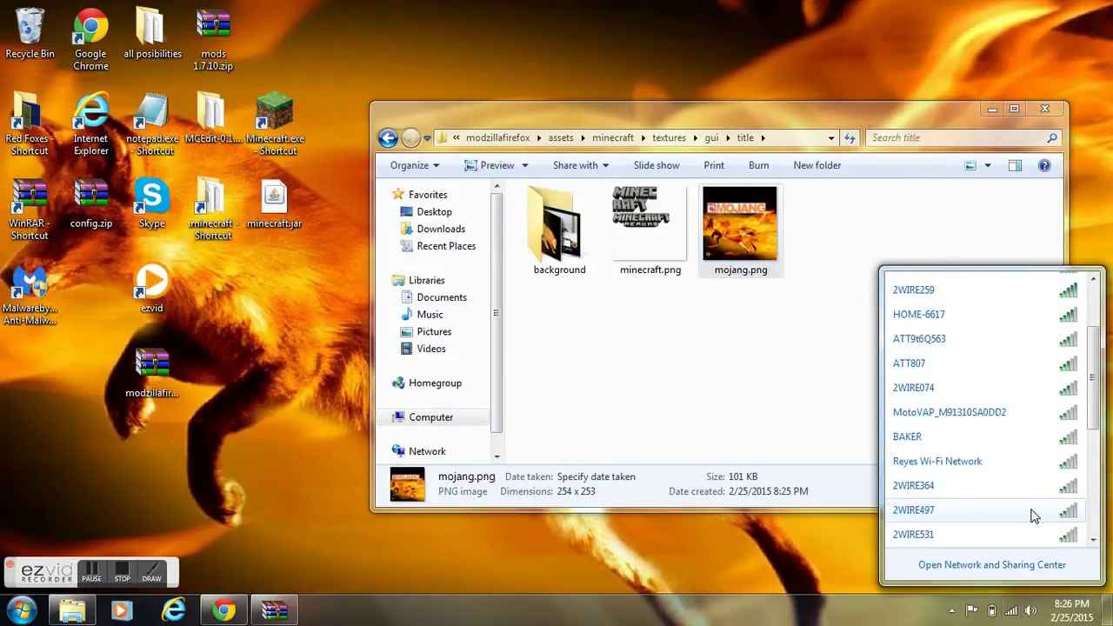
pyautogui.click(984, 244)
pyautogui.click(725, 251)
pyautogui.doubleClick(725, 251)
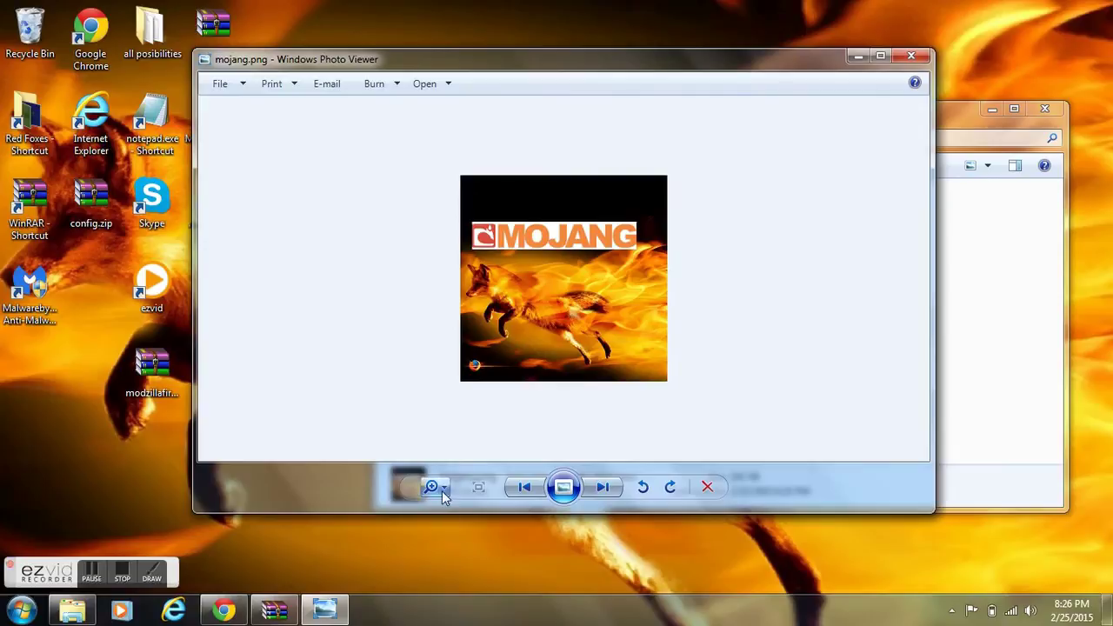
pyautogui.moveTo(435, 489); pyautogui.dragTo(441, 476)
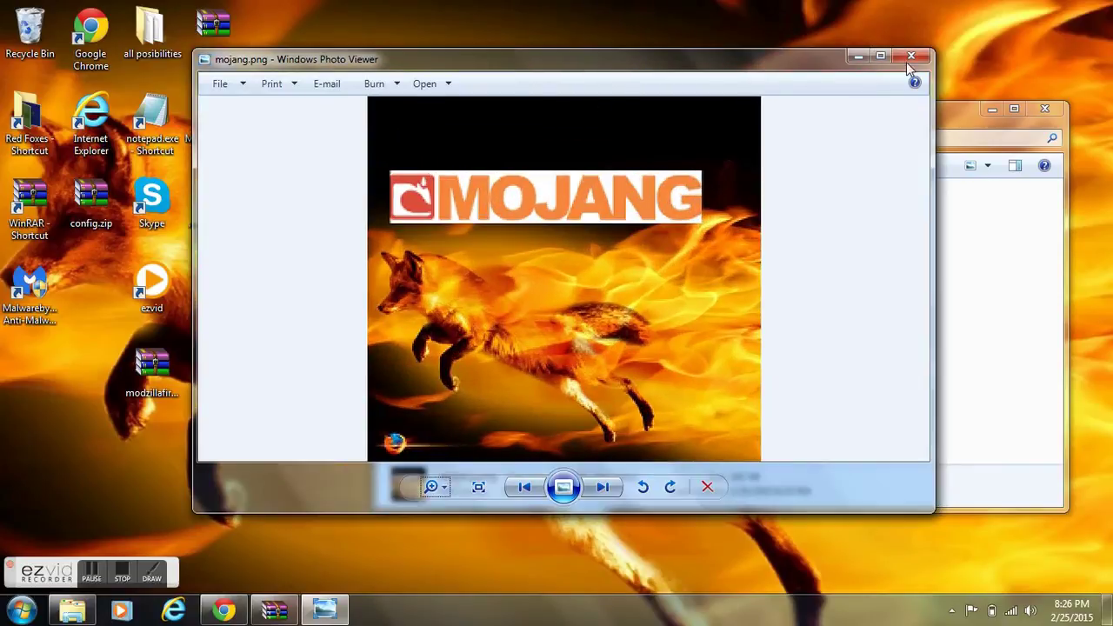
pyautogui.click(910, 58)
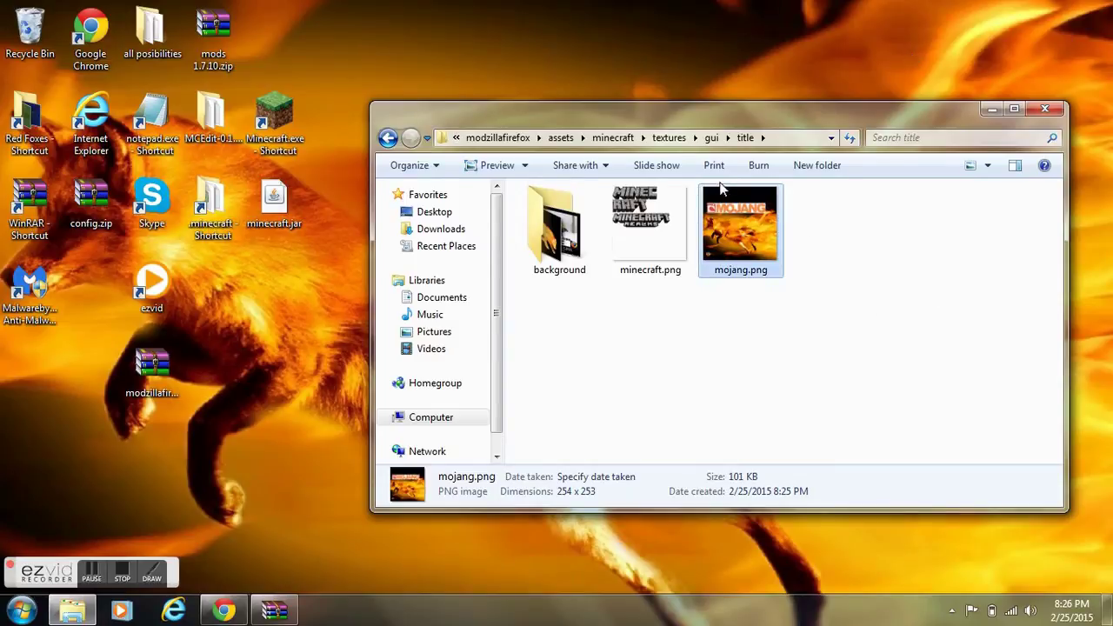
# Check the panorama images in the title background folder, then return to the title folder
pyautogui.click(866, 253)
pyautogui.moveTo(829, 239); pyautogui.dragTo(529, 255)
pyautogui.moveTo(882, 219); pyautogui.dragTo(578, 326)
pyautogui.click(791, 288)
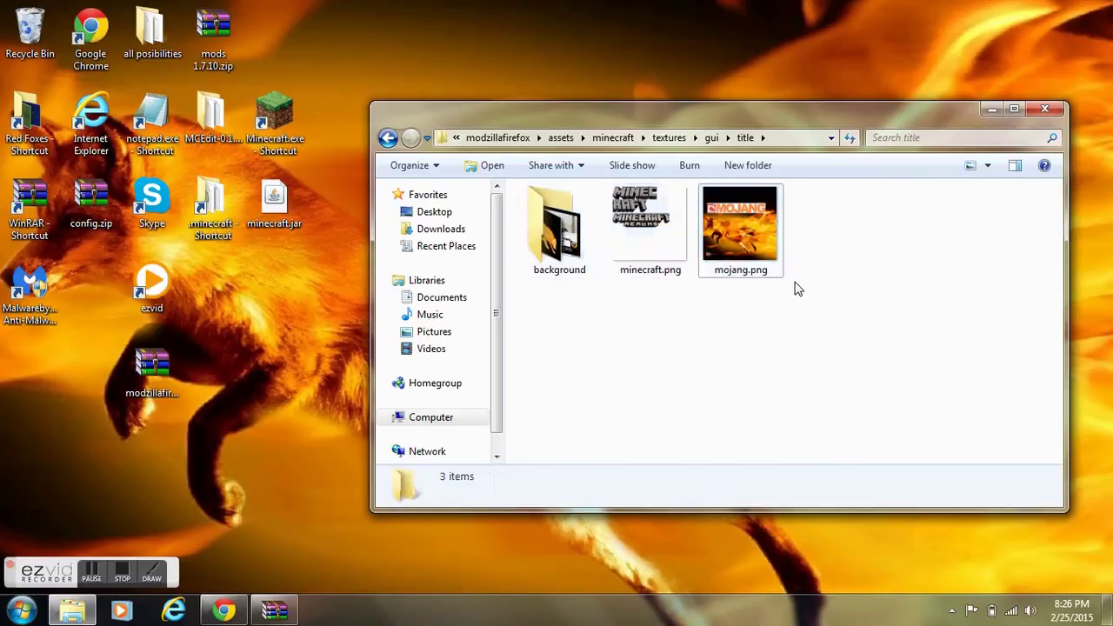
pyautogui.doubleClick(526, 246)
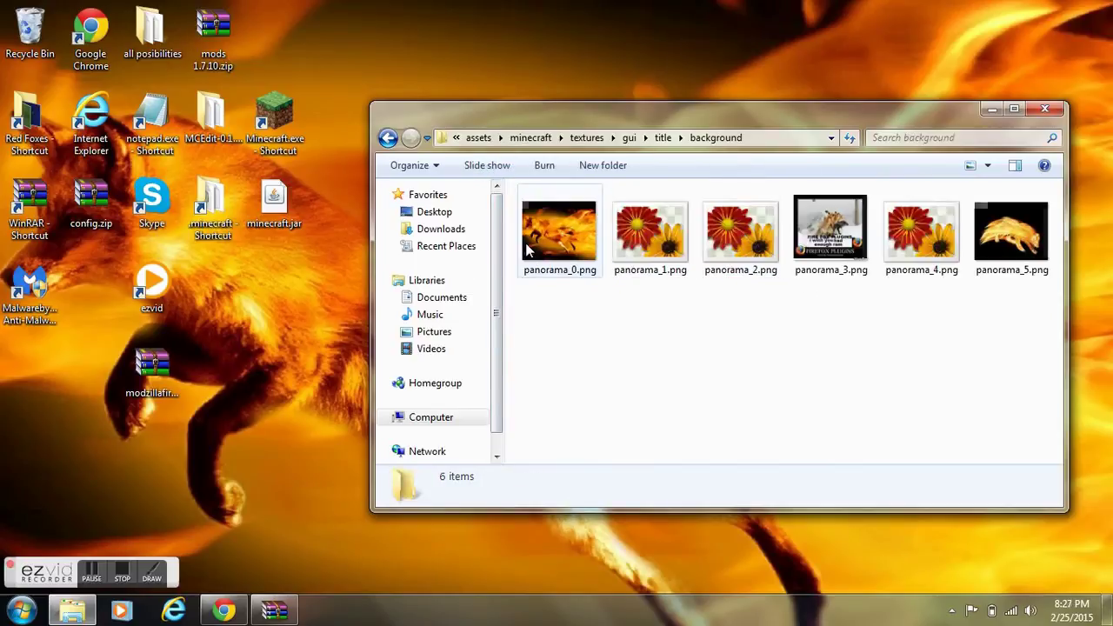
pyautogui.click(388, 138)
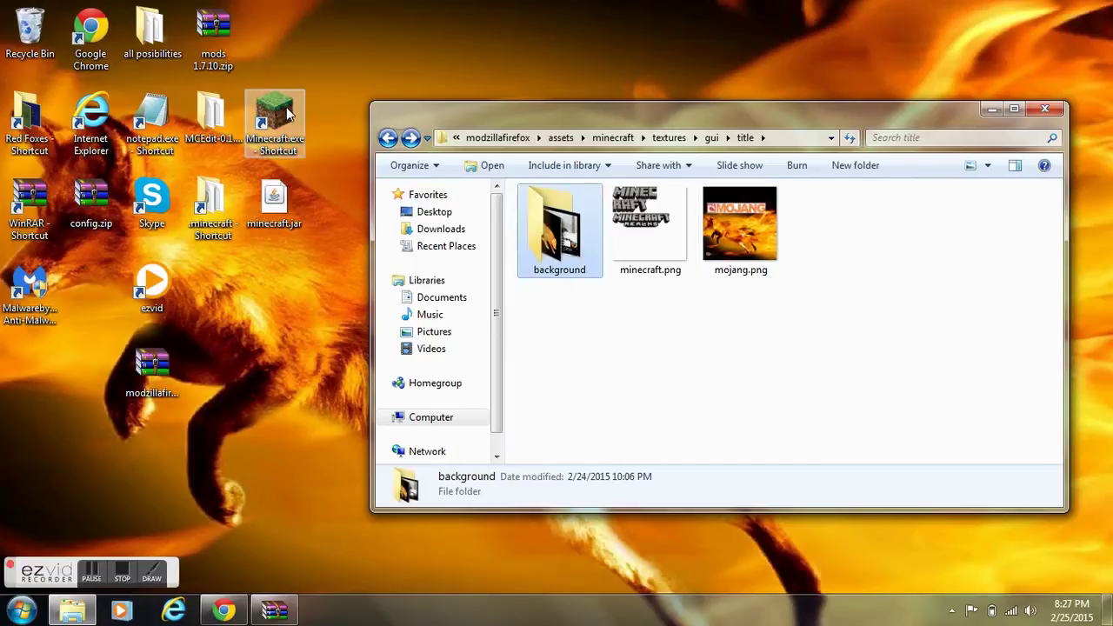
# Open the .minecraft folder in a new window from the desktop shortcut and show its path
pyautogui.doubleClick(228, 223)
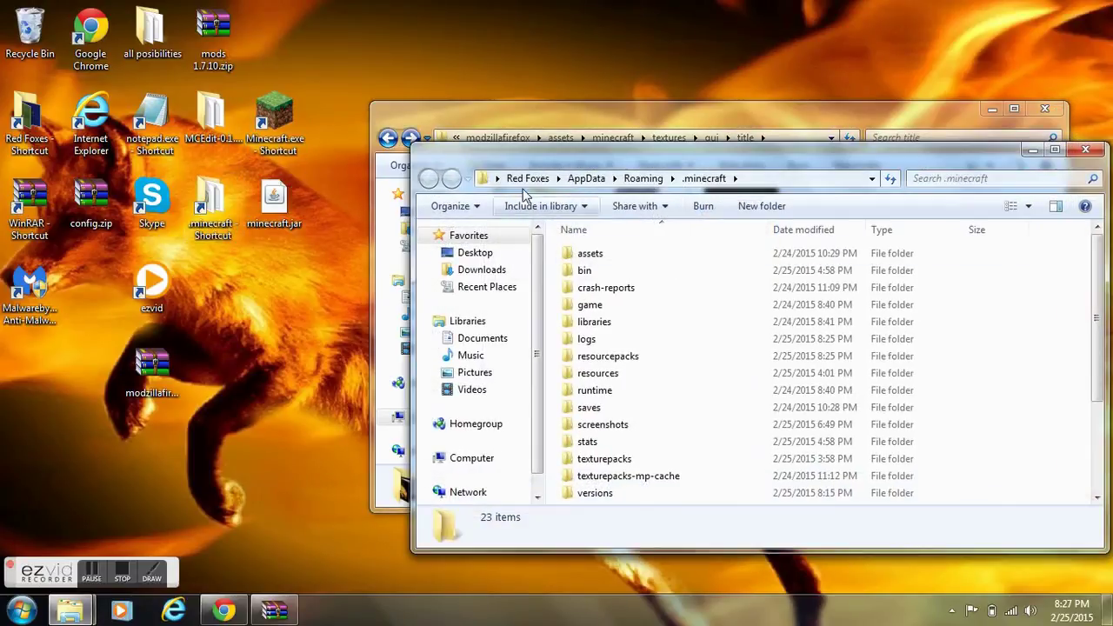
pyautogui.scroll(-3, 635, 278)
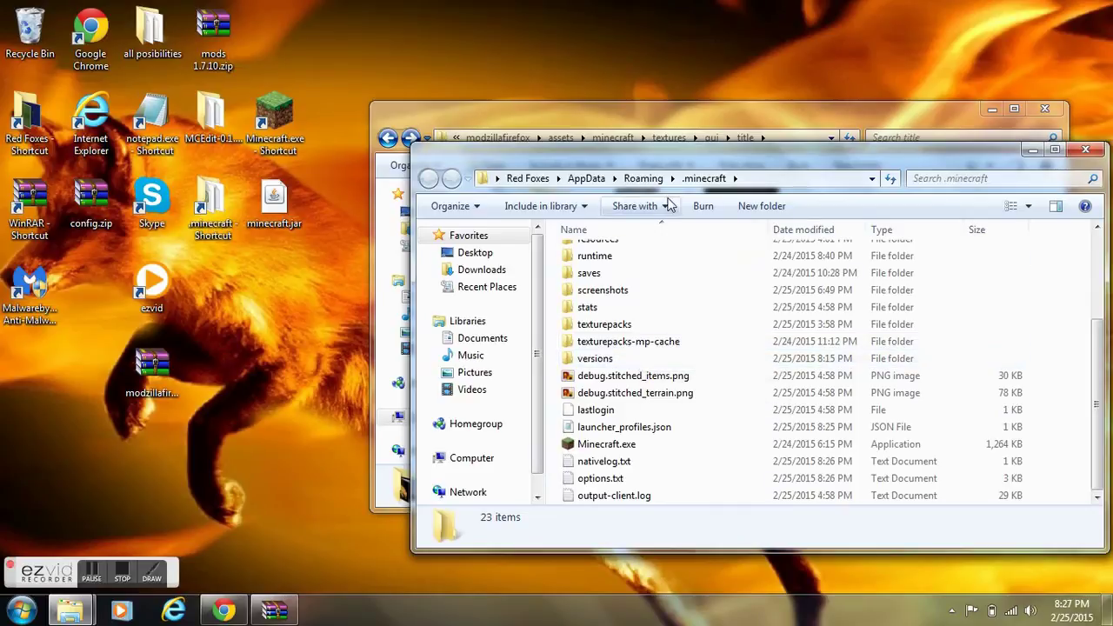
pyautogui.click(756, 179)
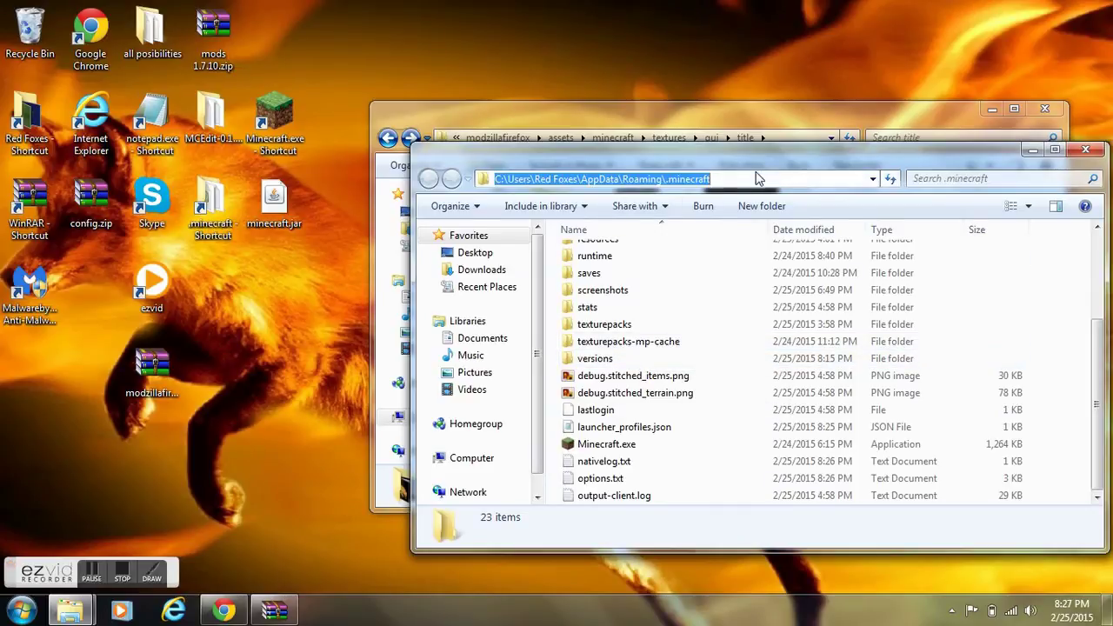
# Open the versions folder and delete the fredy folder to the Recycle Bin
pyautogui.doubleClick(615, 360)
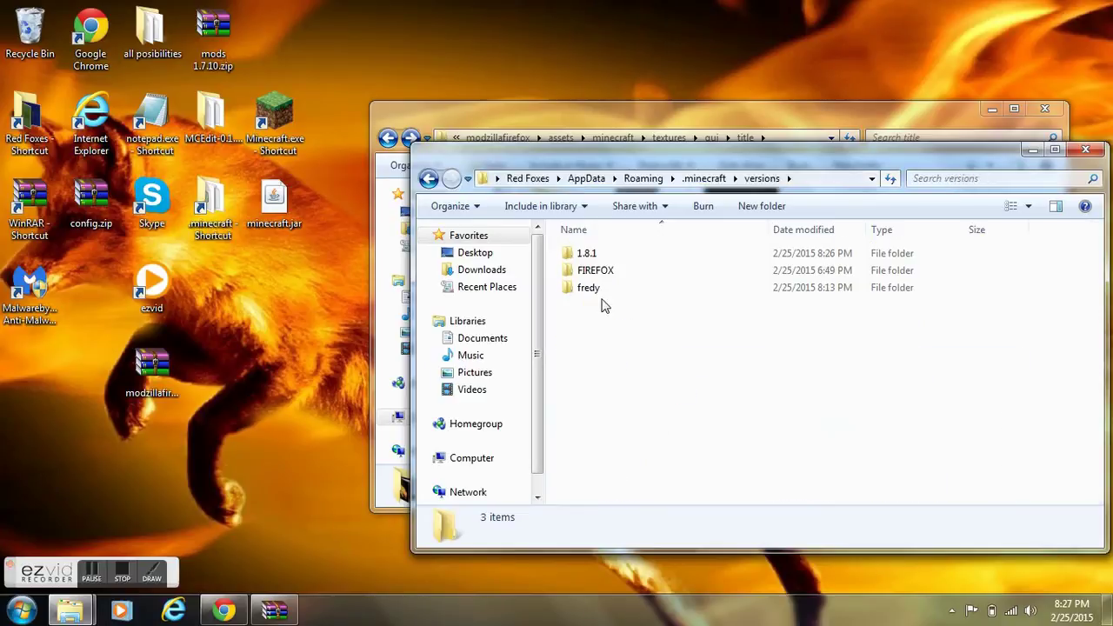
pyautogui.click(624, 272)
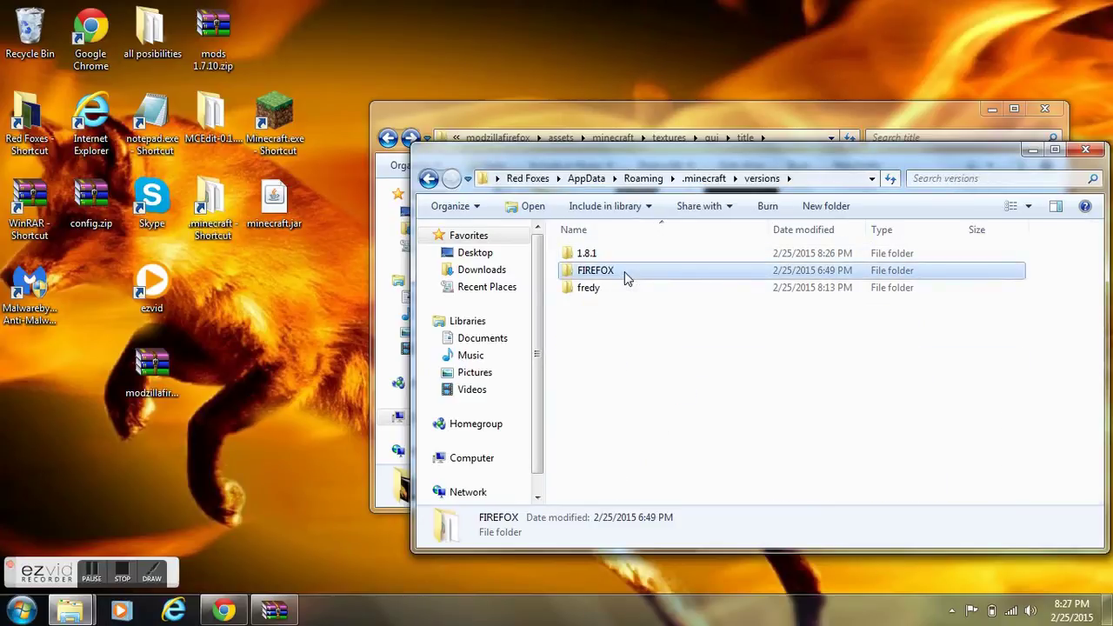
pyautogui.rightClick(620, 287)
pyautogui.click(658, 539)
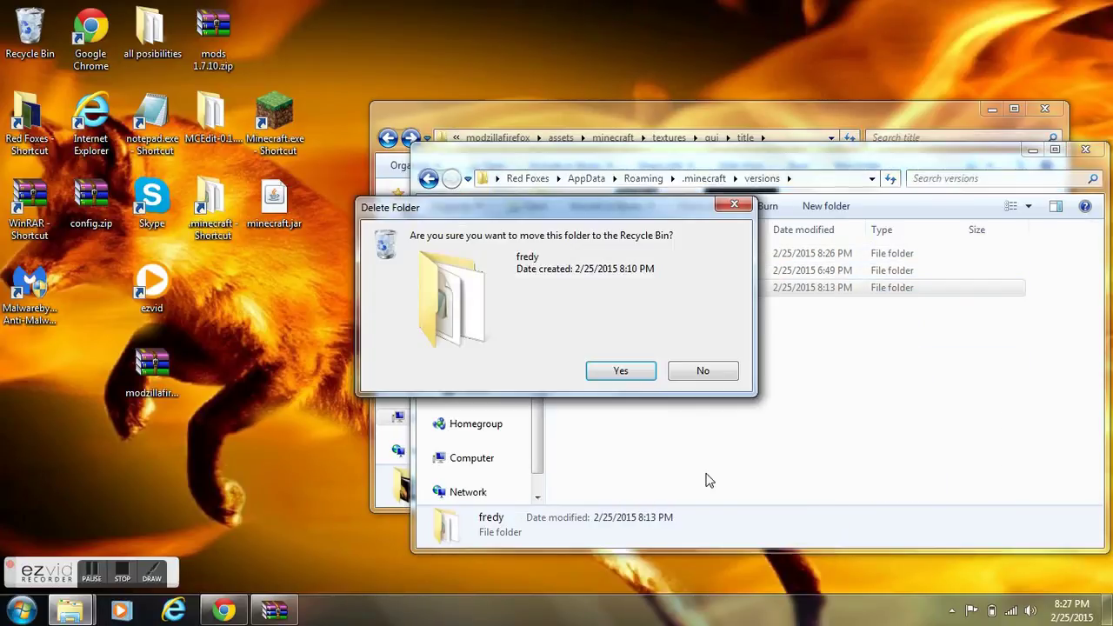
pyautogui.press('Return')
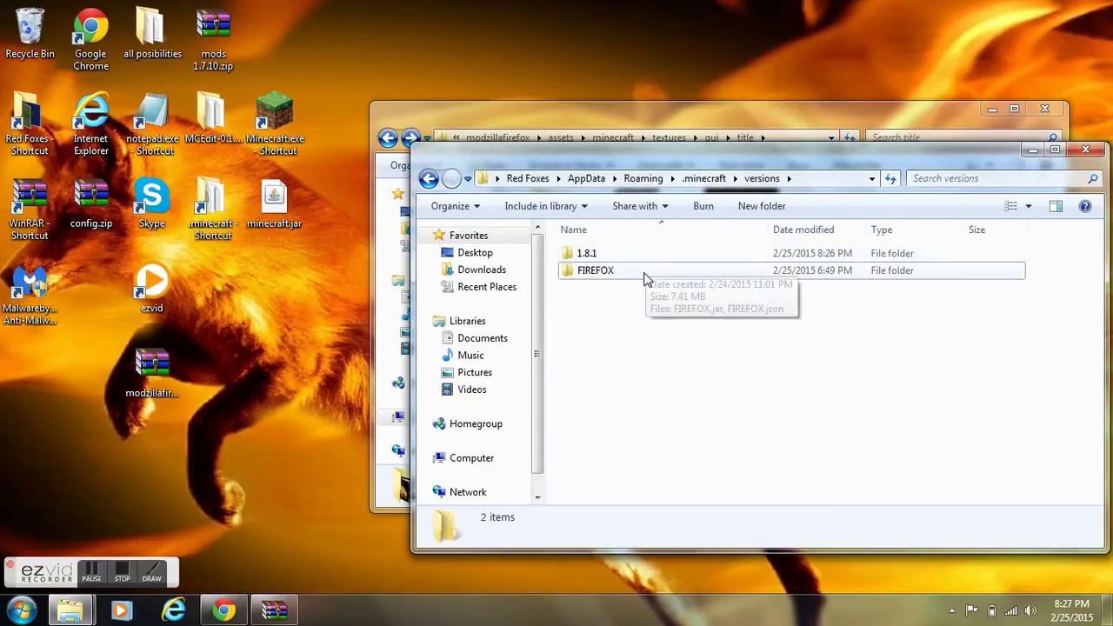
# Copy the 1.8.1 folder and paste it into versions as '1.8.1 - Copy'
pyautogui.click(620, 258)
pyautogui.rightClick(620, 258)
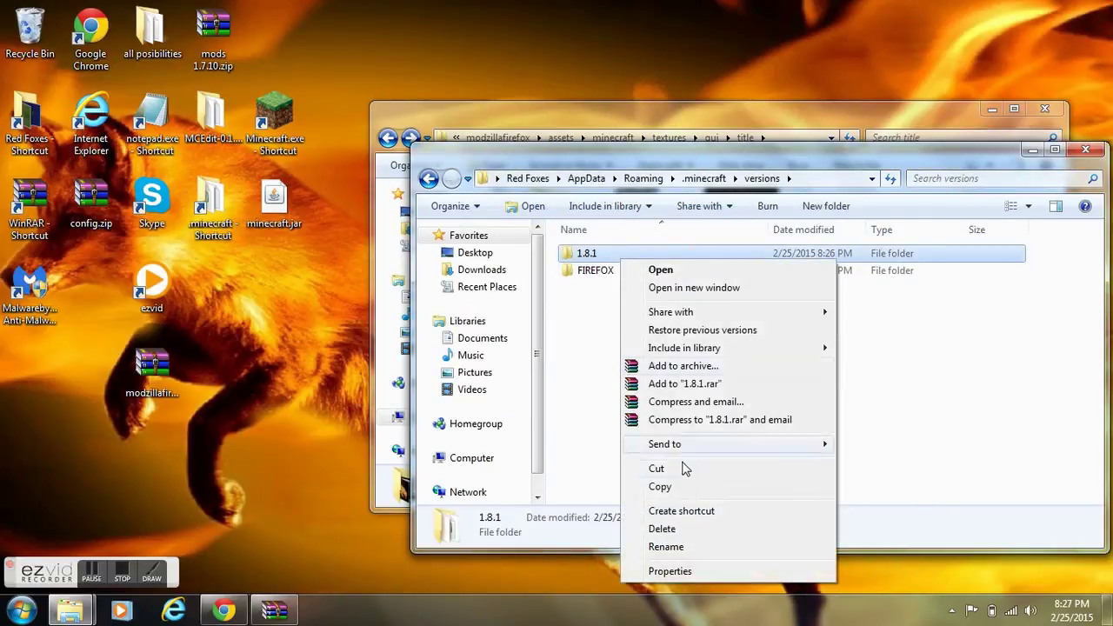
pyautogui.click(683, 487)
pyautogui.click(650, 375)
pyautogui.rightClick(650, 375)
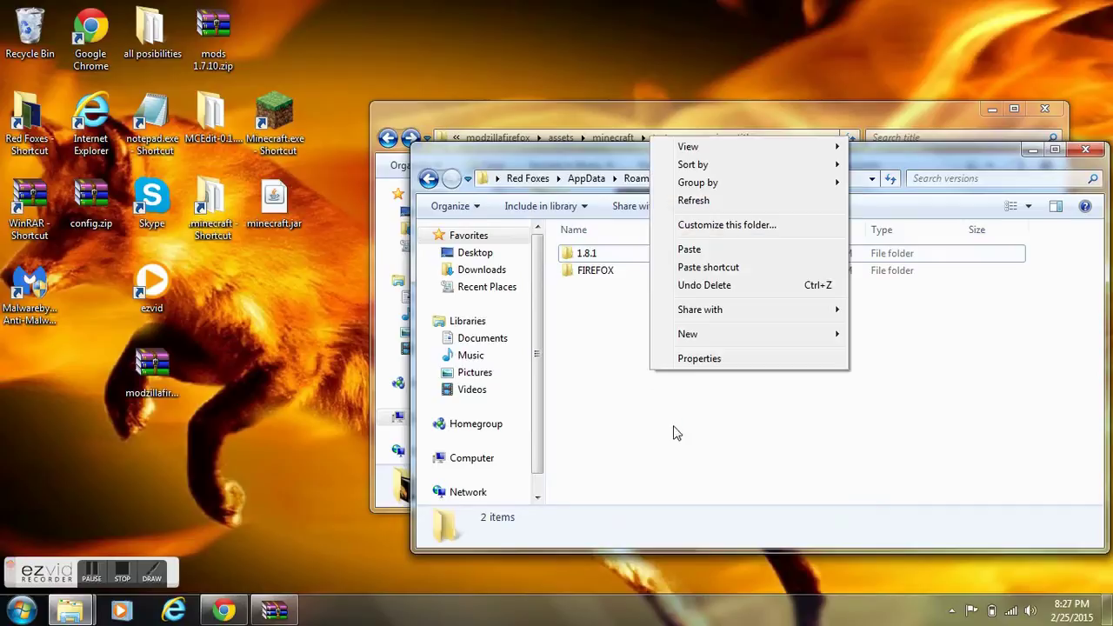
pyautogui.click(690, 251)
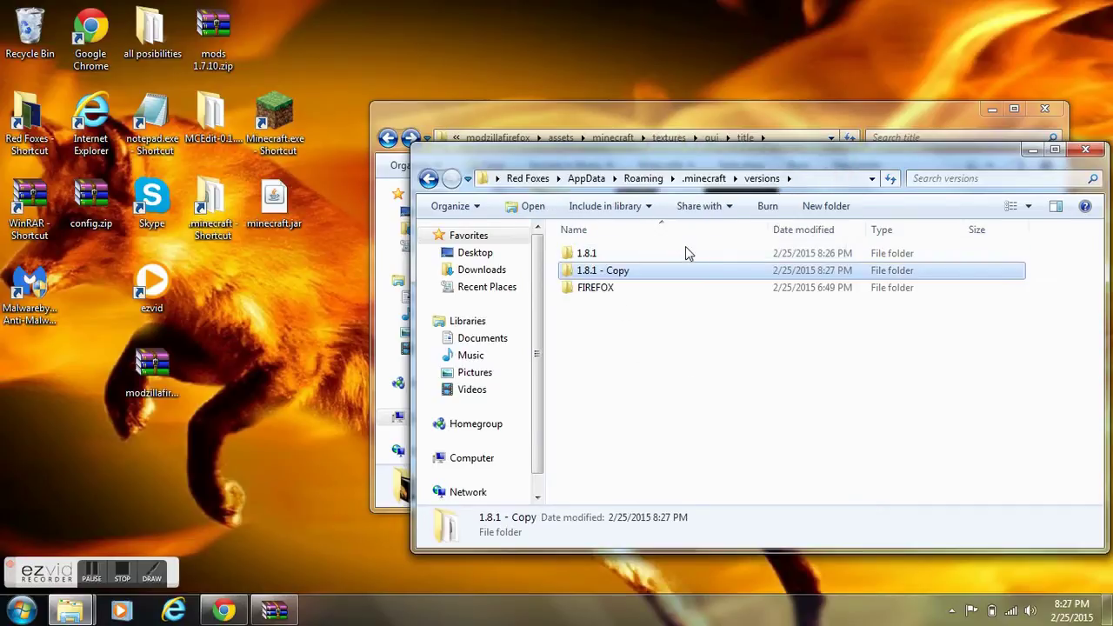
# Rename '1.8.1 - Copy' to FIREfoxy and open the folder
pyautogui.click(617, 277)
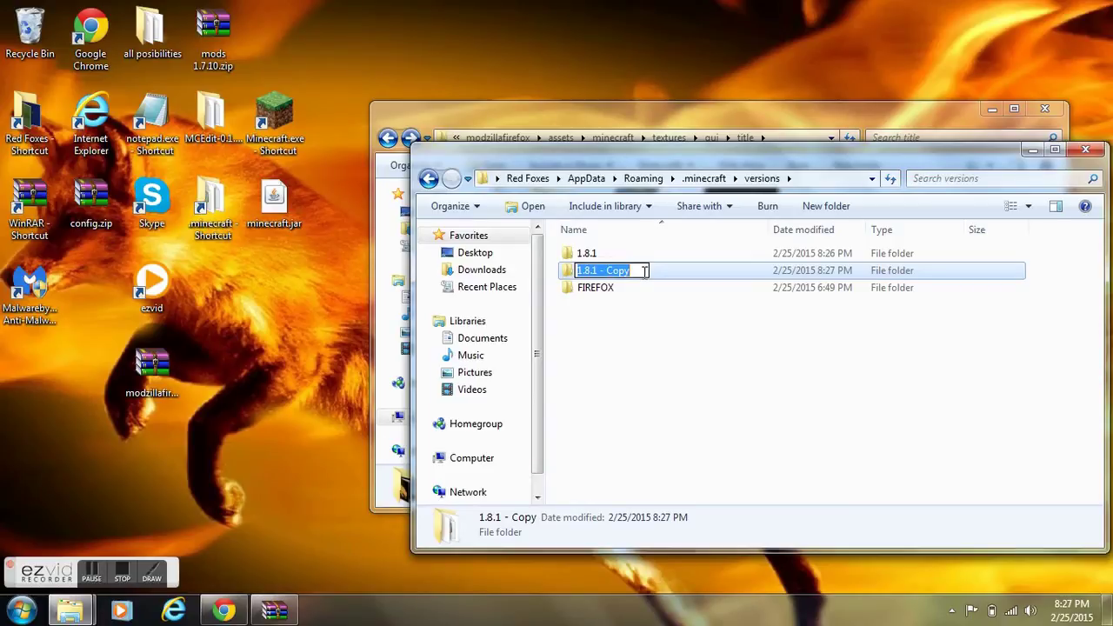
pyautogui.write('FI')
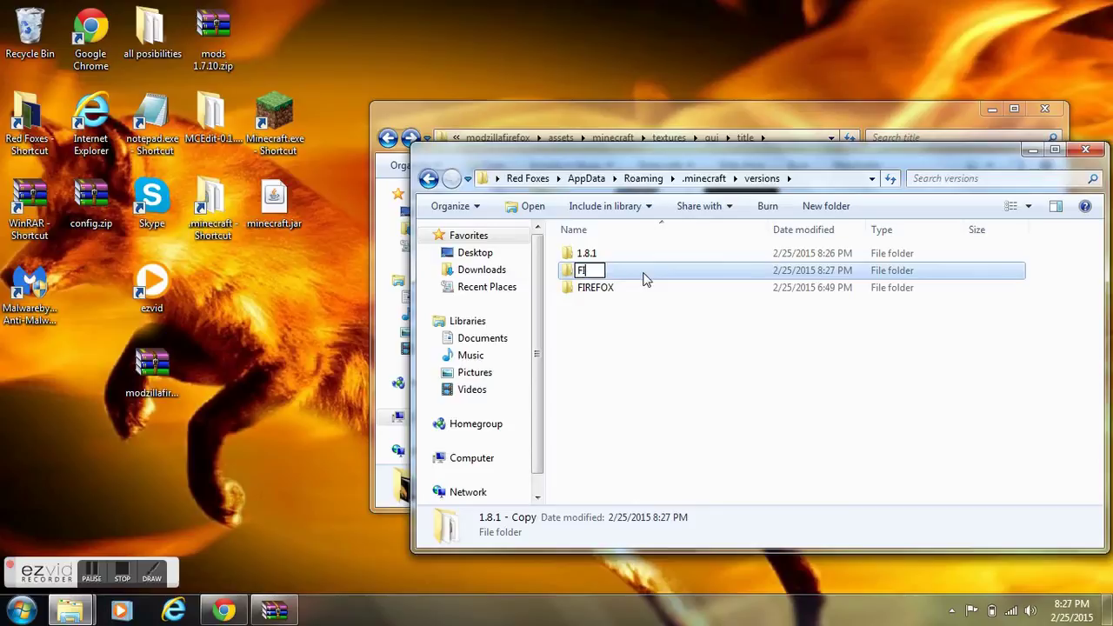
pyautogui.write('REfoxy')
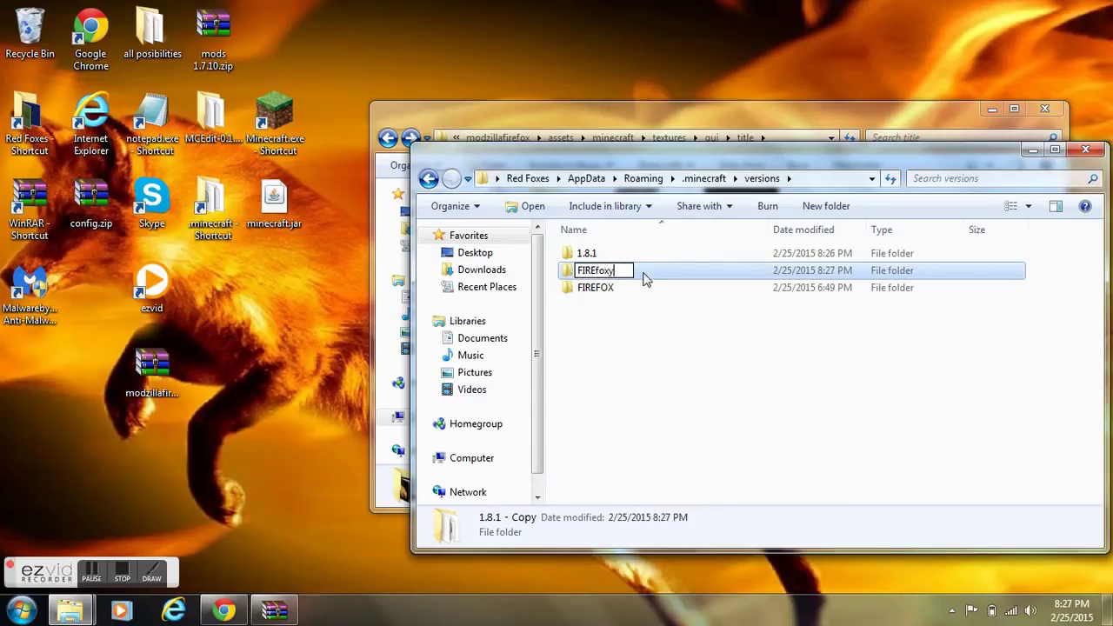
pyautogui.press('Return')
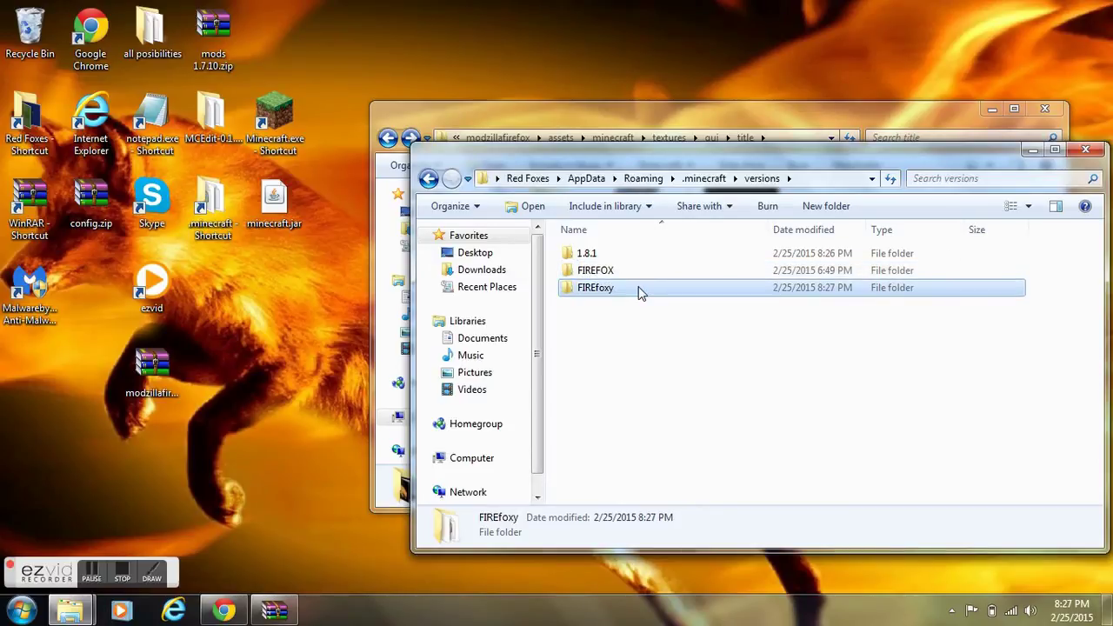
pyautogui.doubleClick(641, 288)
# Rename 1.8.1.jar to FIREfoxy.jar
pyautogui.click(587, 257)
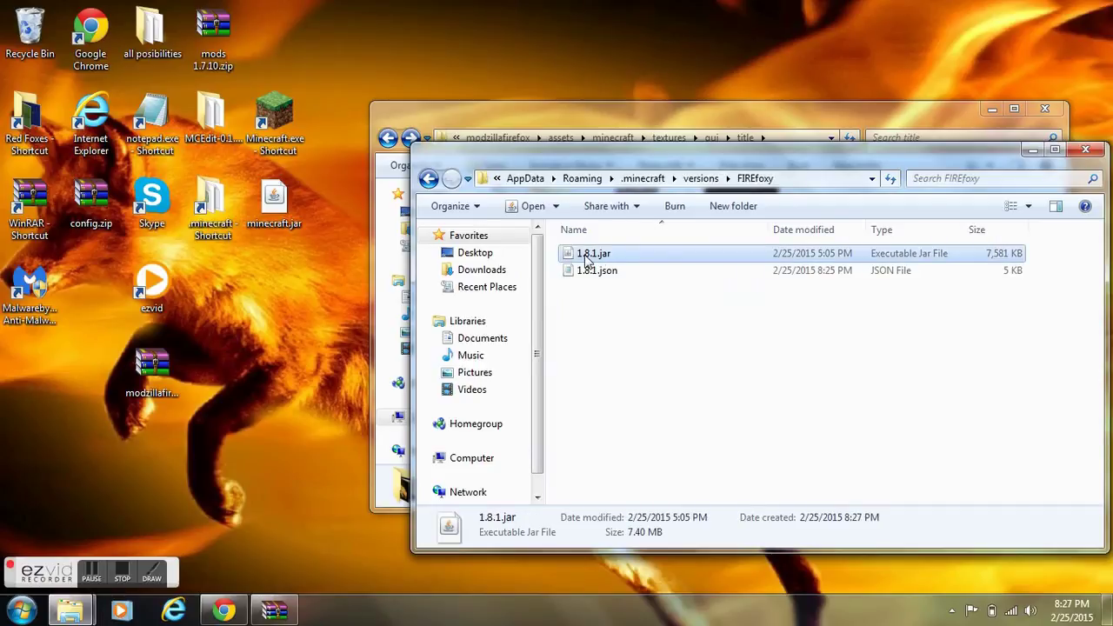
pyautogui.click(589, 255)
pyautogui.write('FIRE')
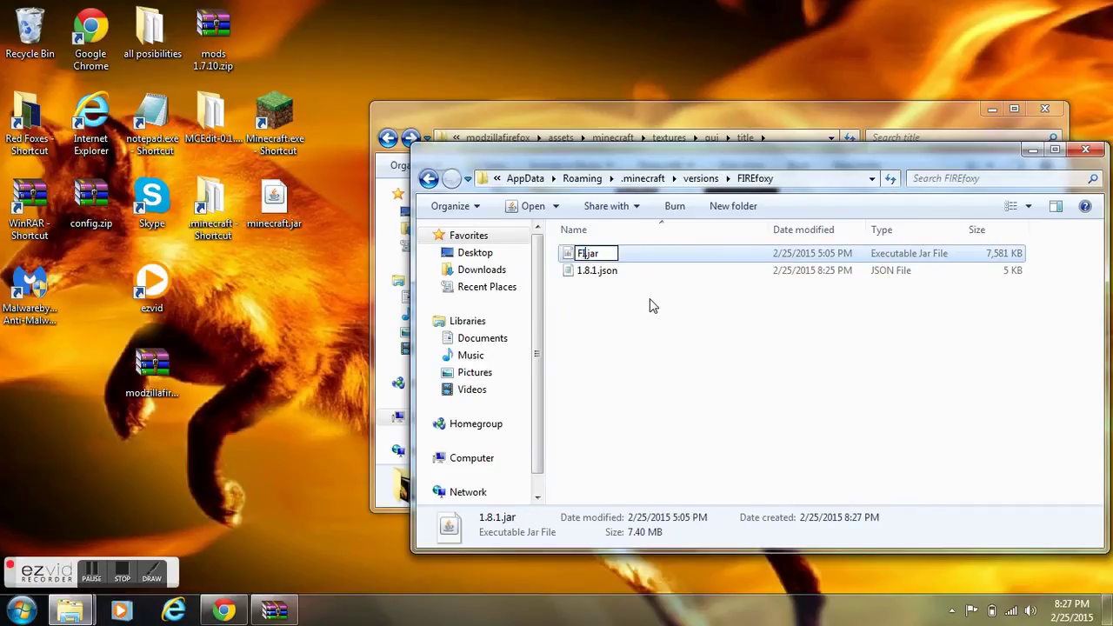
pyautogui.write('foxy')
pyautogui.press('Return')
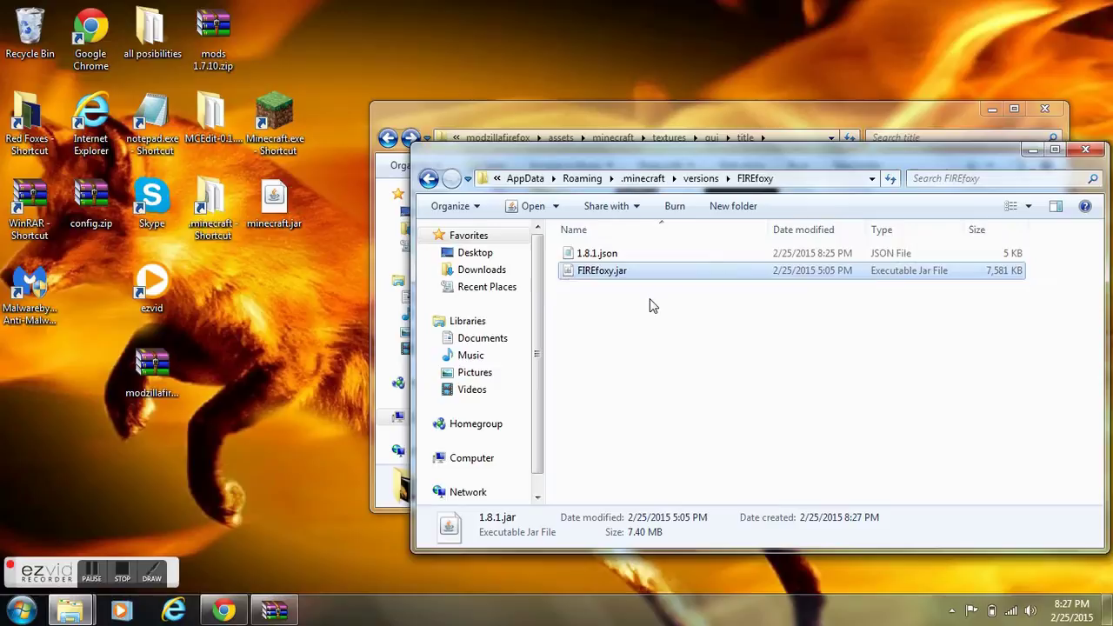
# Rename 1.8.1.json to FIREfoxy.json
pyautogui.click(592, 253)
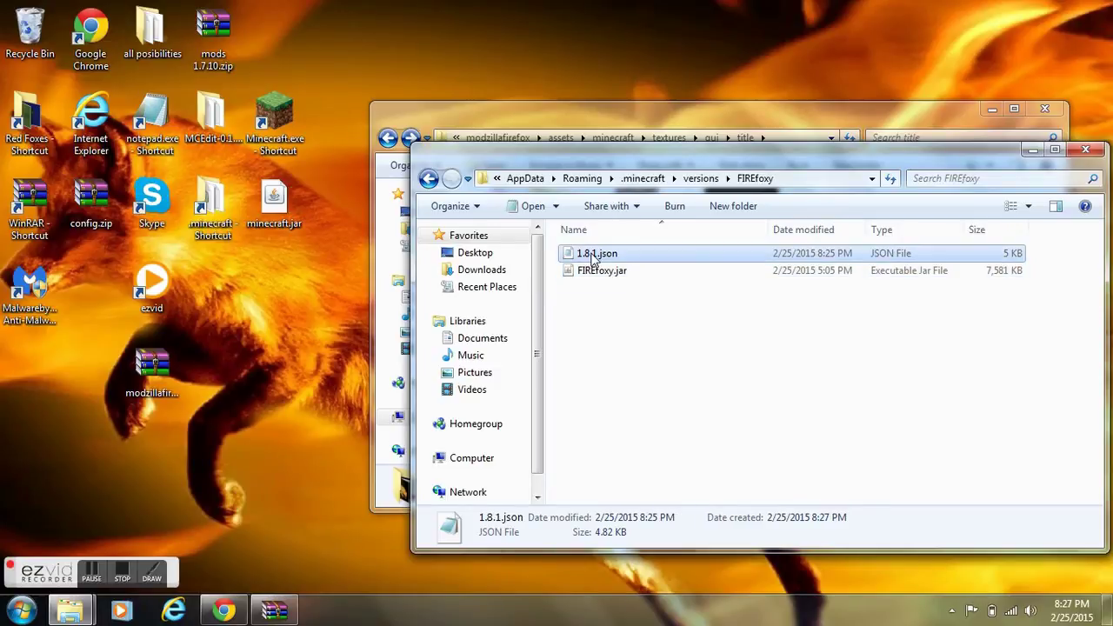
pyautogui.click(590, 254)
pyautogui.press('BackSpace')
pyautogui.write('FI')
pyautogui.write('REfoxy')
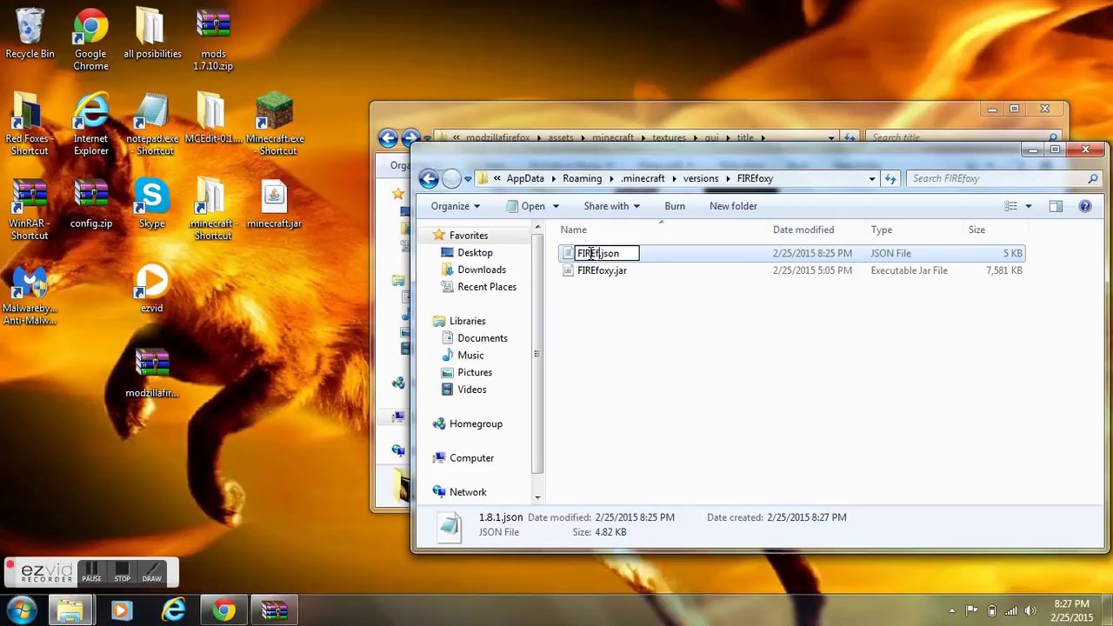
pyautogui.press('Return')
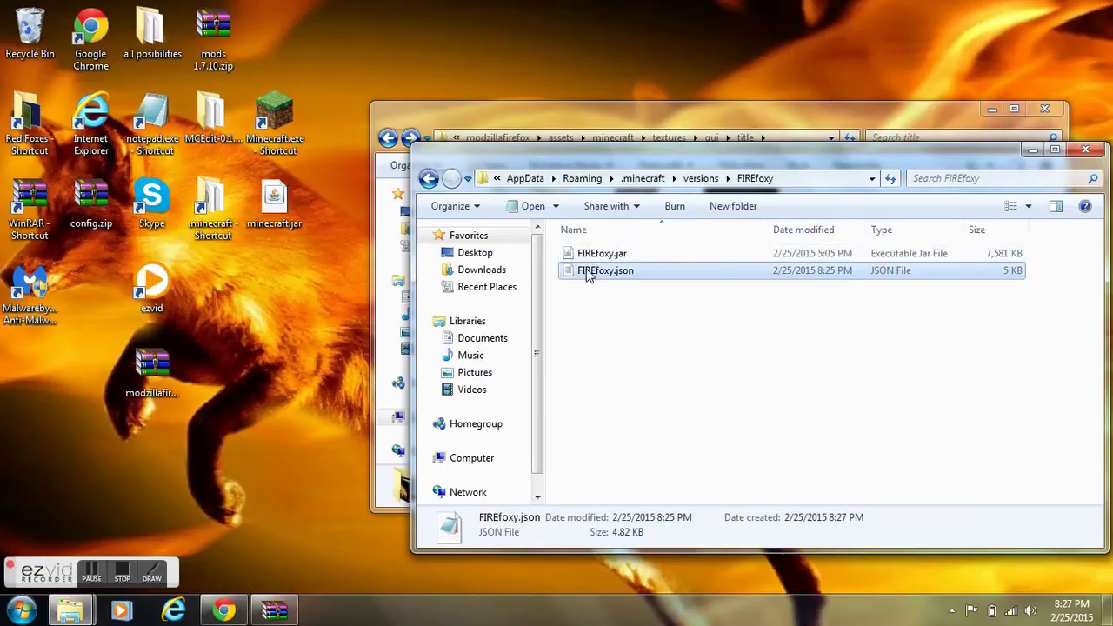
pyautogui.click(588, 275)
pyautogui.click(713, 276)
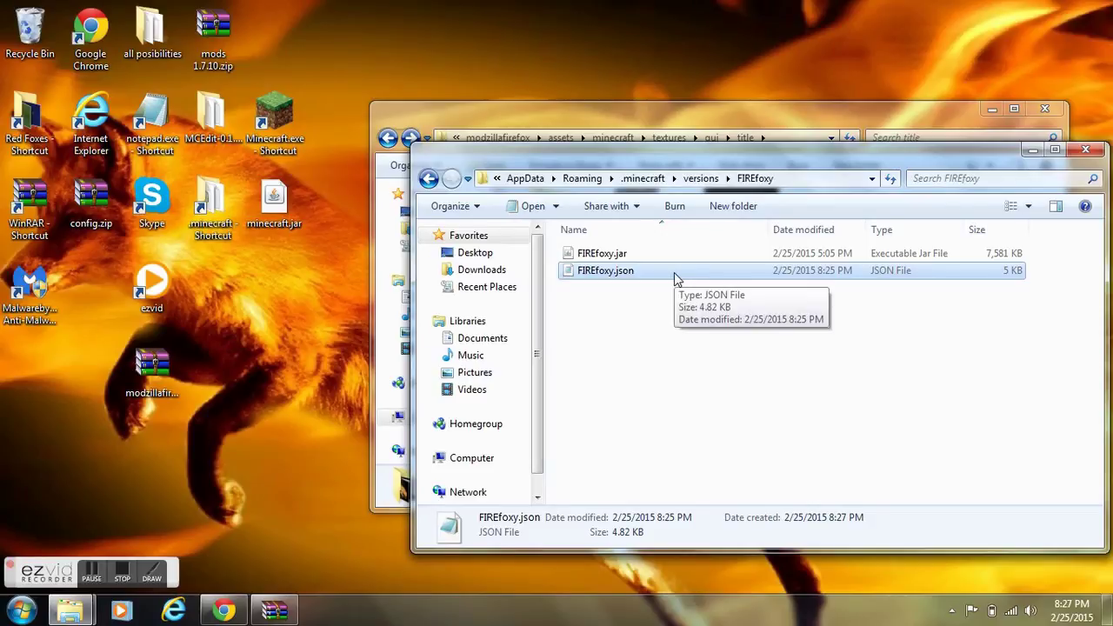
pyautogui.rightClick(676, 277)
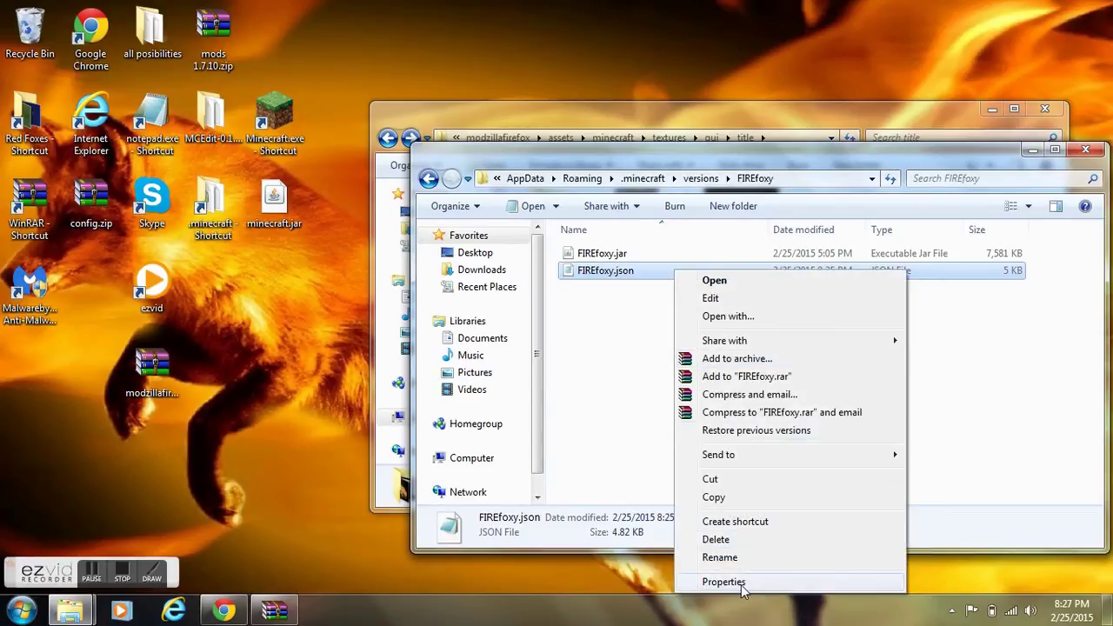
pyautogui.click(724, 582)
pyautogui.click(917, 301)
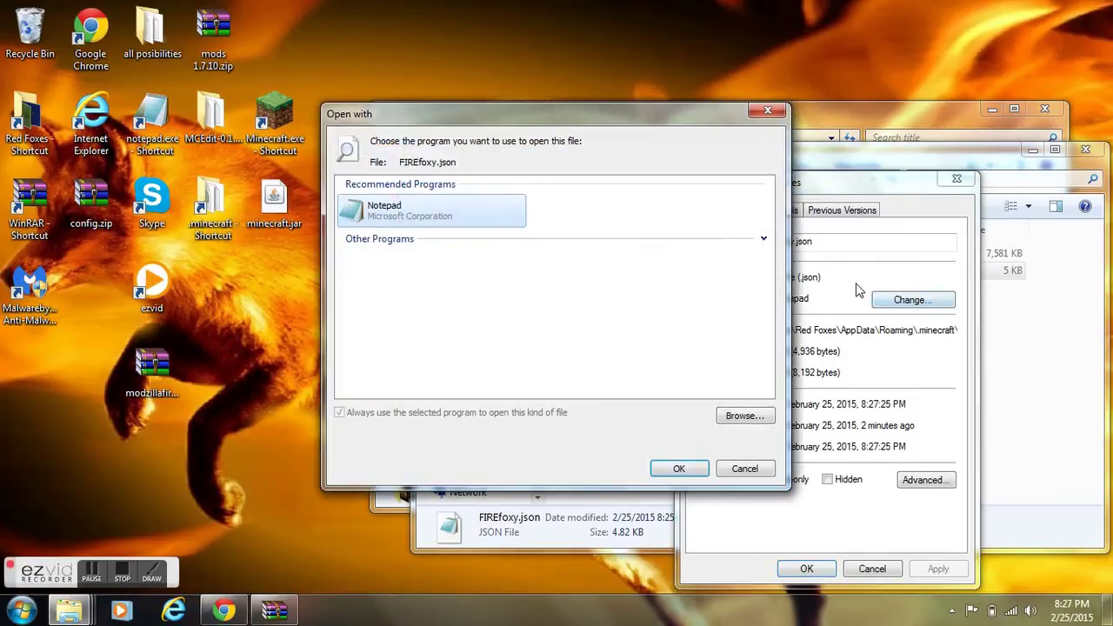
pyautogui.click(763, 240)
pyautogui.click(763, 240)
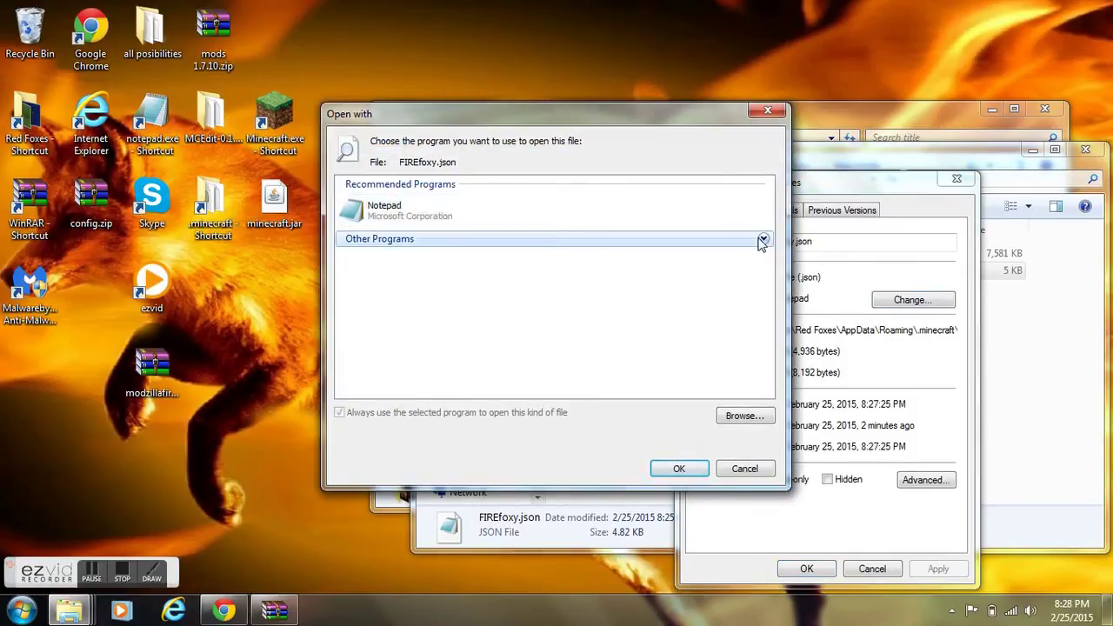
pyautogui.click(776, 111)
pyautogui.click(956, 178)
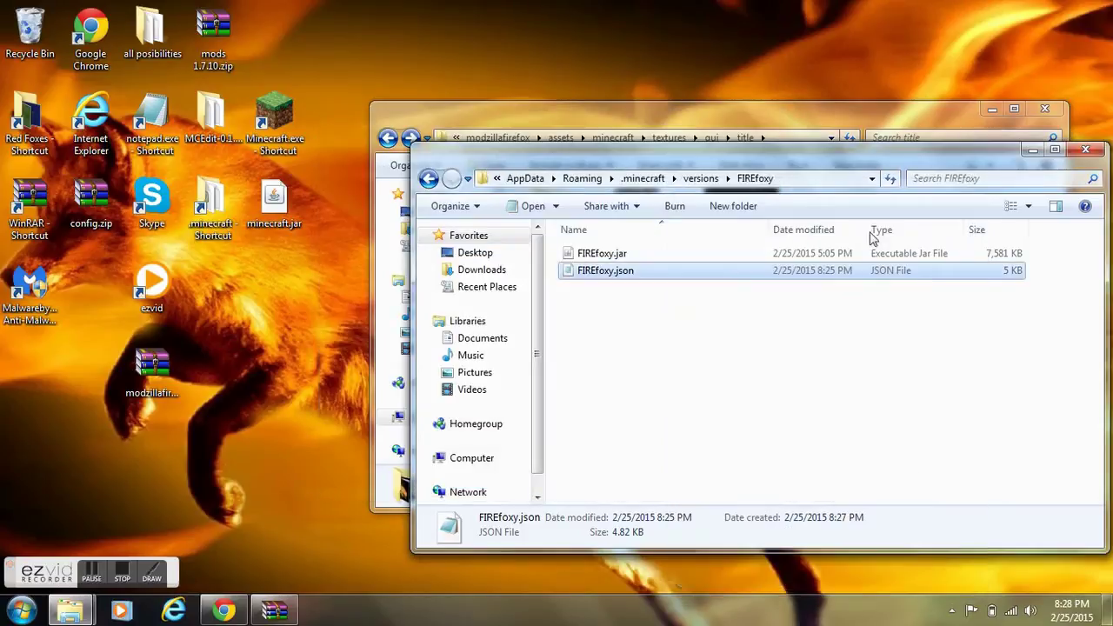
pyautogui.rightClick(664, 272)
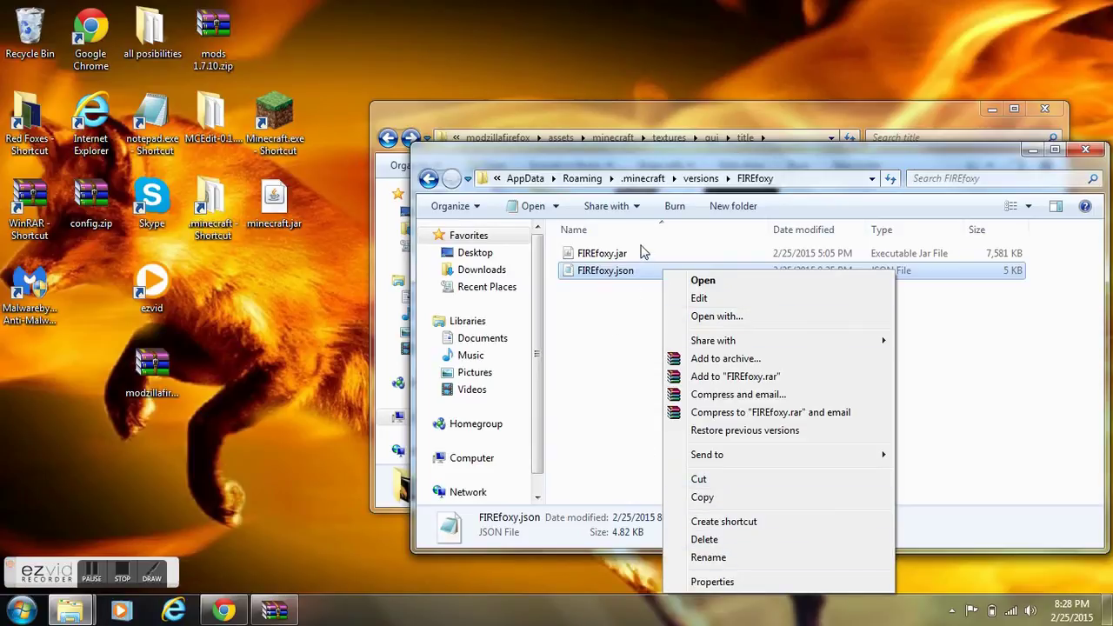
pyautogui.click(769, 587)
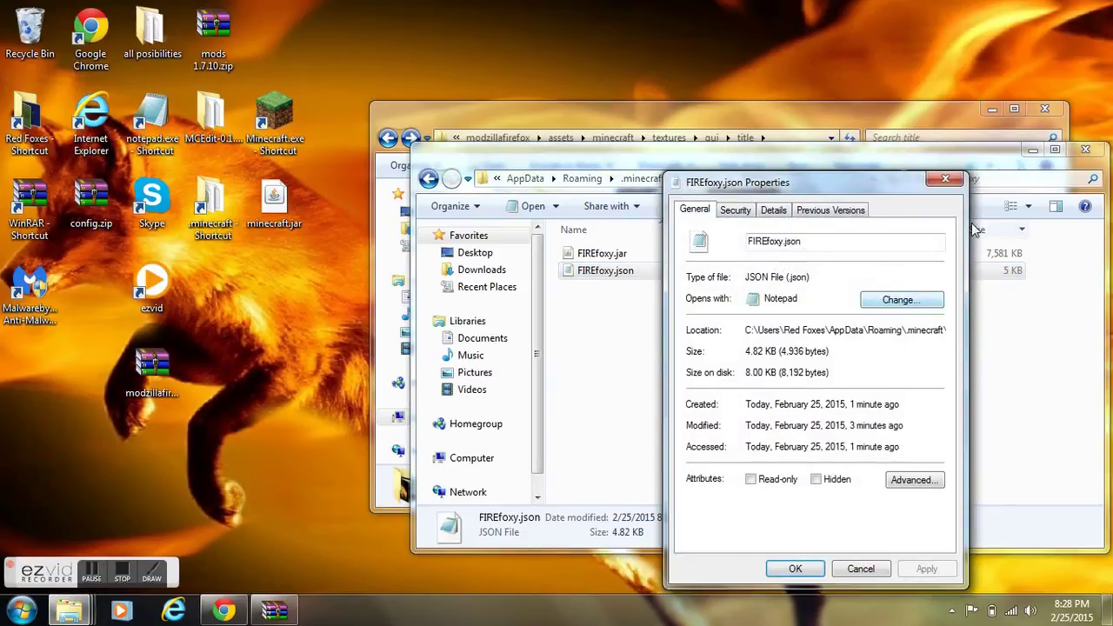
pyautogui.click(945, 180)
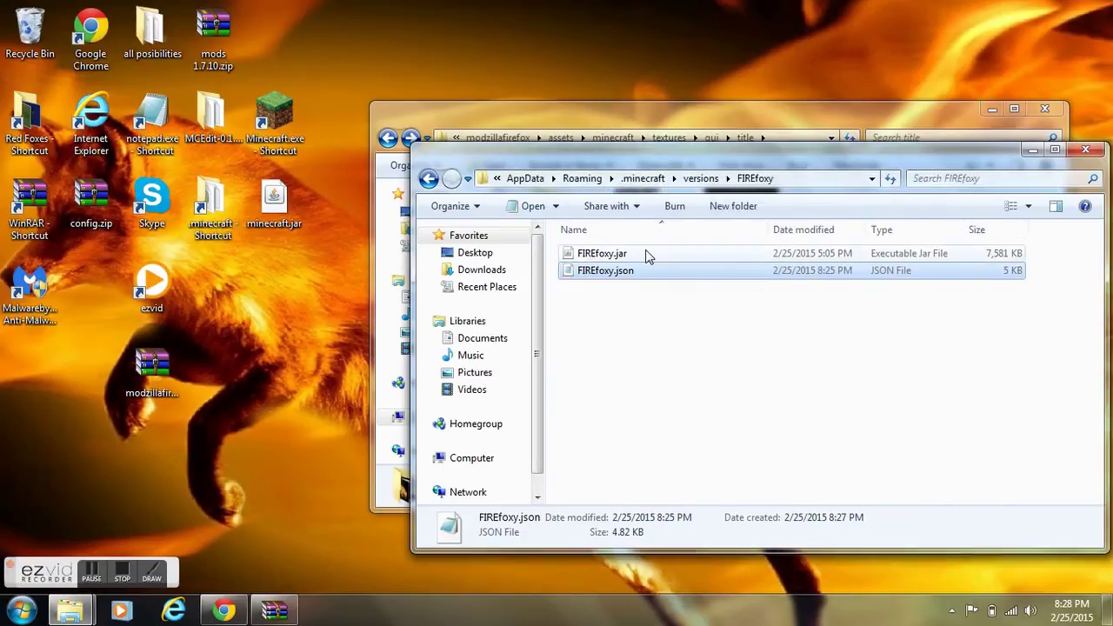
# In Notepad, change the id value in FIREfoxy.json from 1.8.1 to FIREfoxy and save
pyautogui.doubleClick(667, 272)
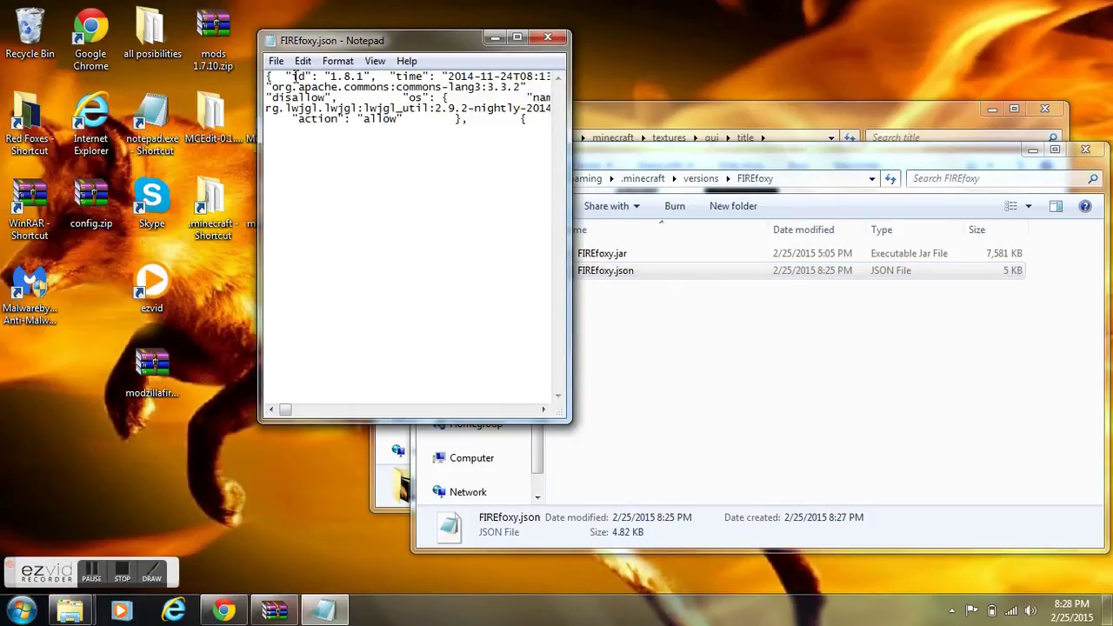
pyautogui.click(293, 78)
pyautogui.click(710, 351)
pyautogui.moveTo(365, 77); pyautogui.dragTo(340, 79)
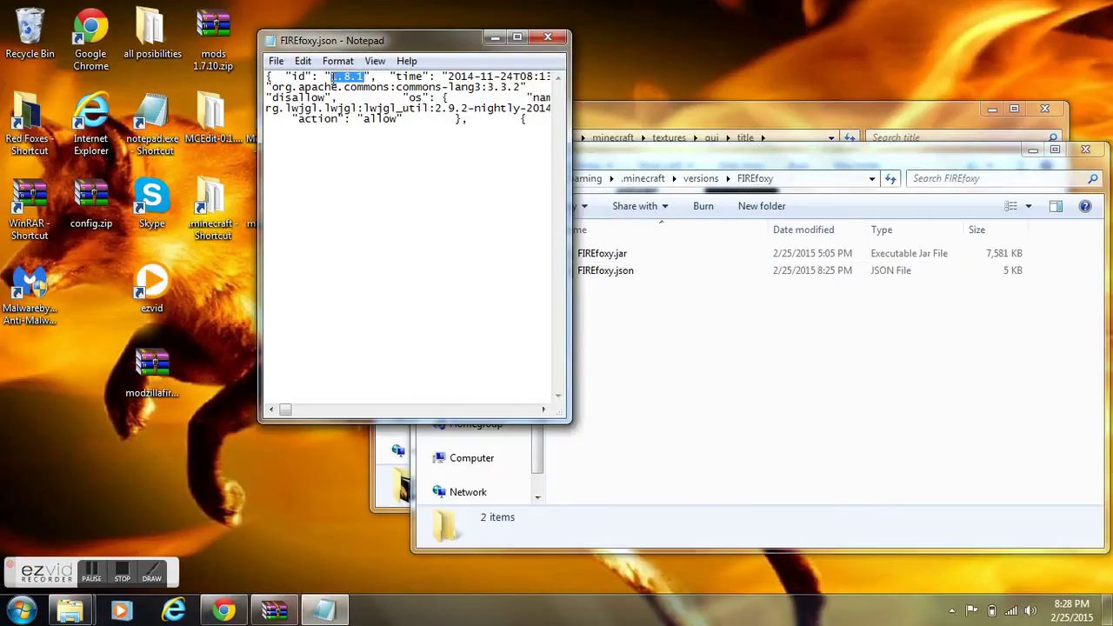
pyautogui.press('Delete')
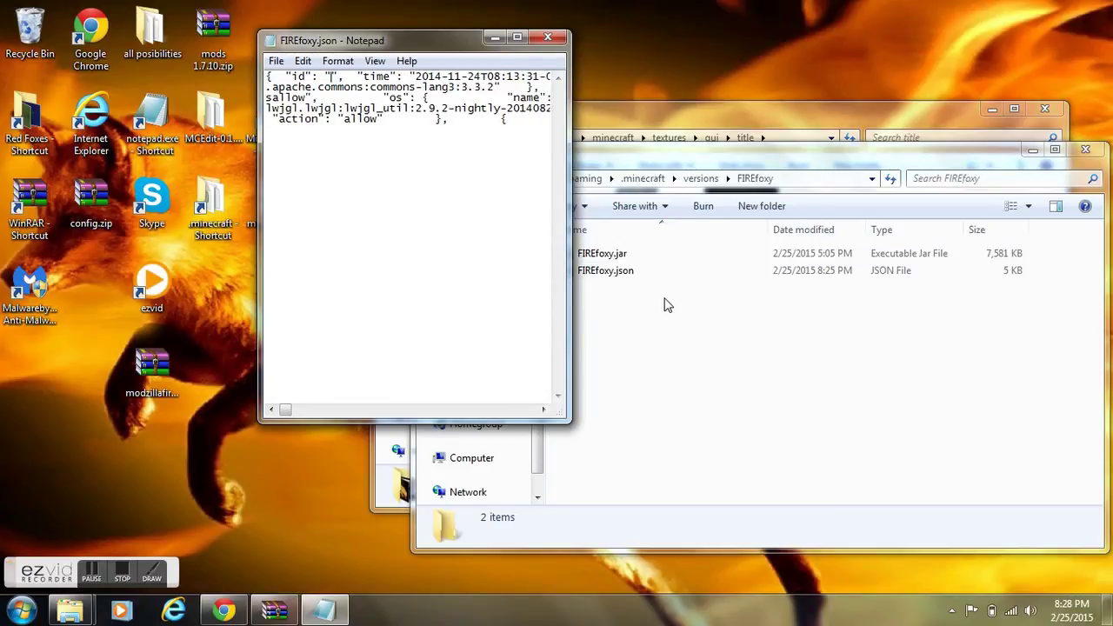
pyautogui.write('FIRE')
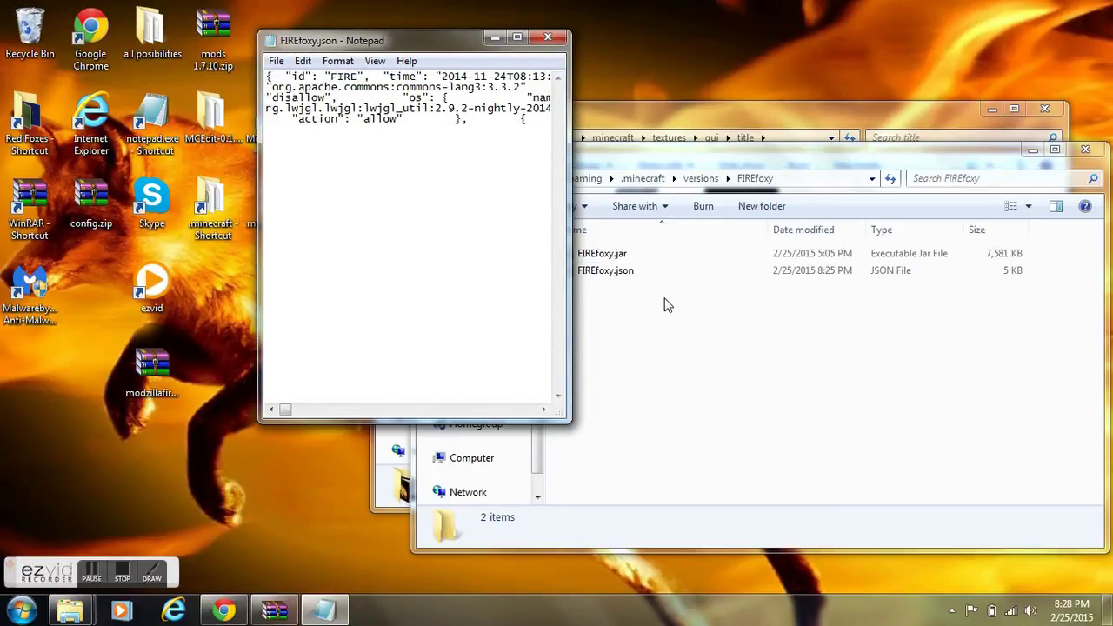
pyautogui.write('foxy')
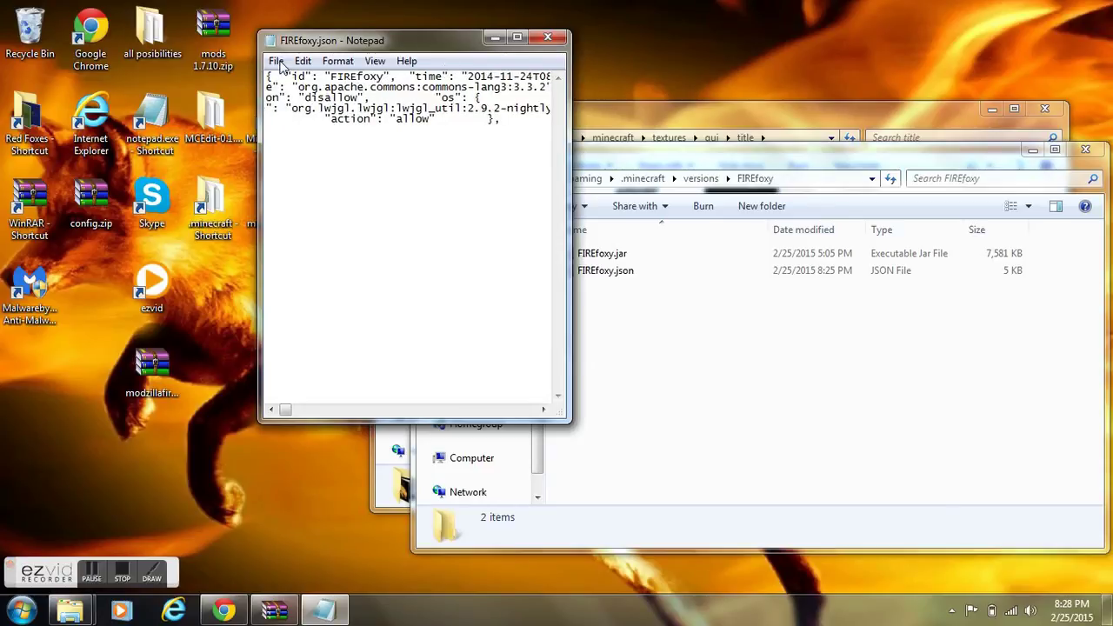
pyautogui.click(275, 61)
pyautogui.click(292, 111)
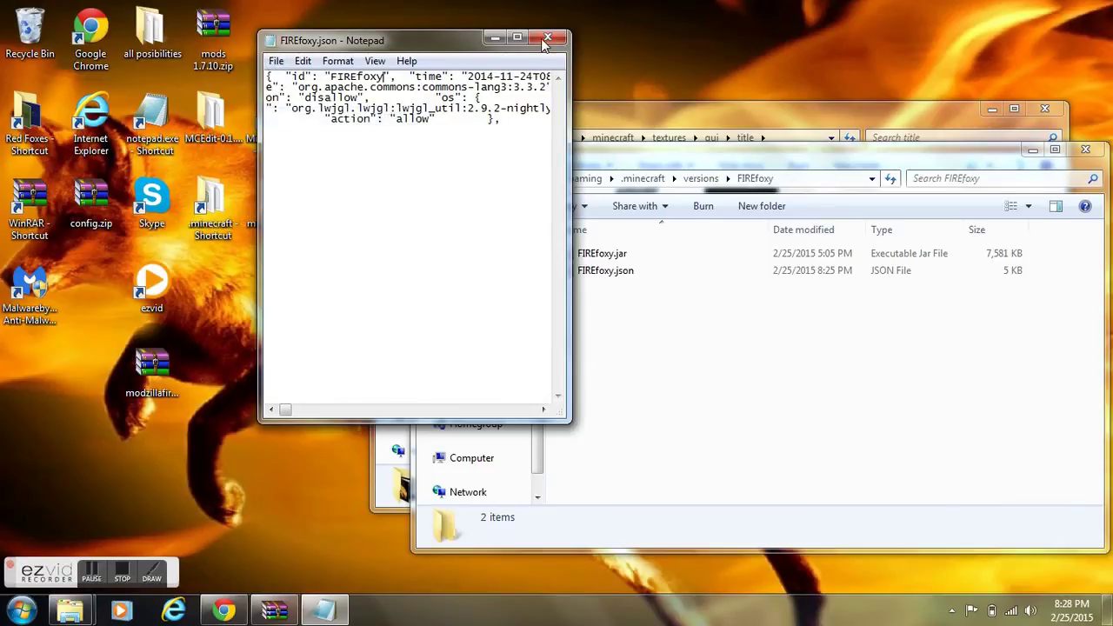